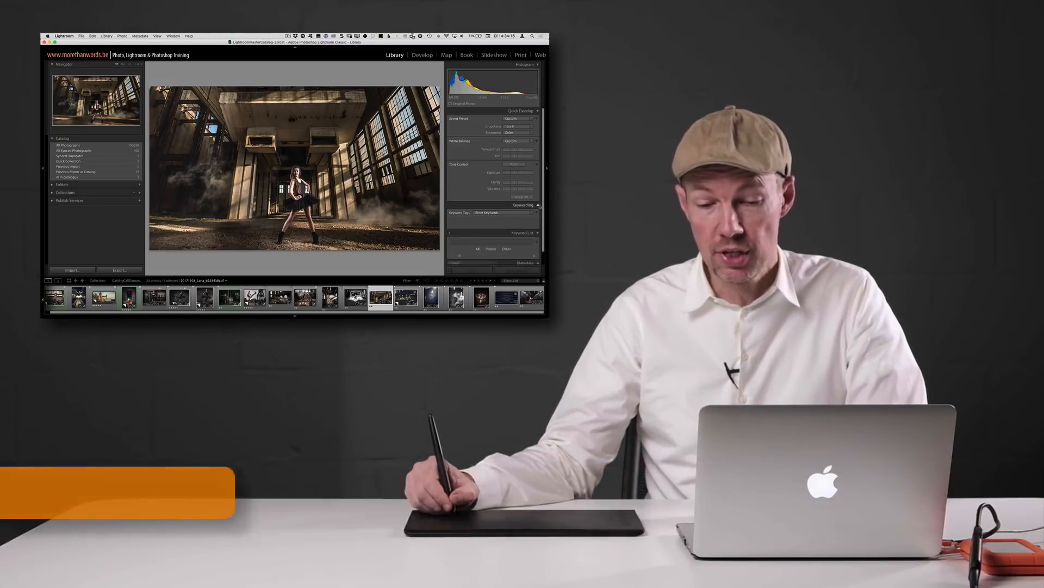
- Assign the Blog keyword from the Marketing keyword set to the selected dancer photo
{"action": "left_click", "coordinate": [534, 205]}
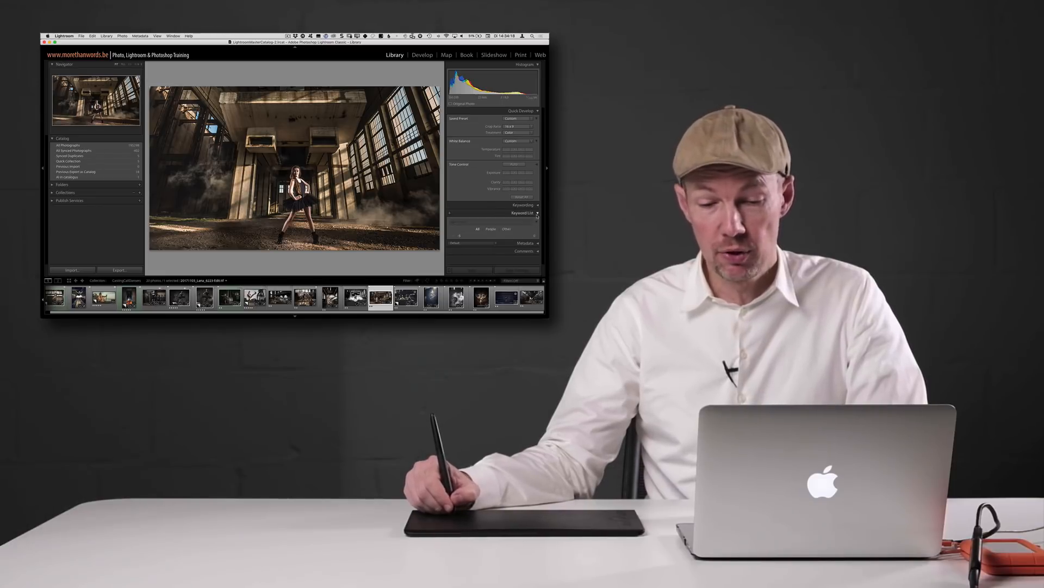
{"action": "left_click", "coordinate": [485, 206]}
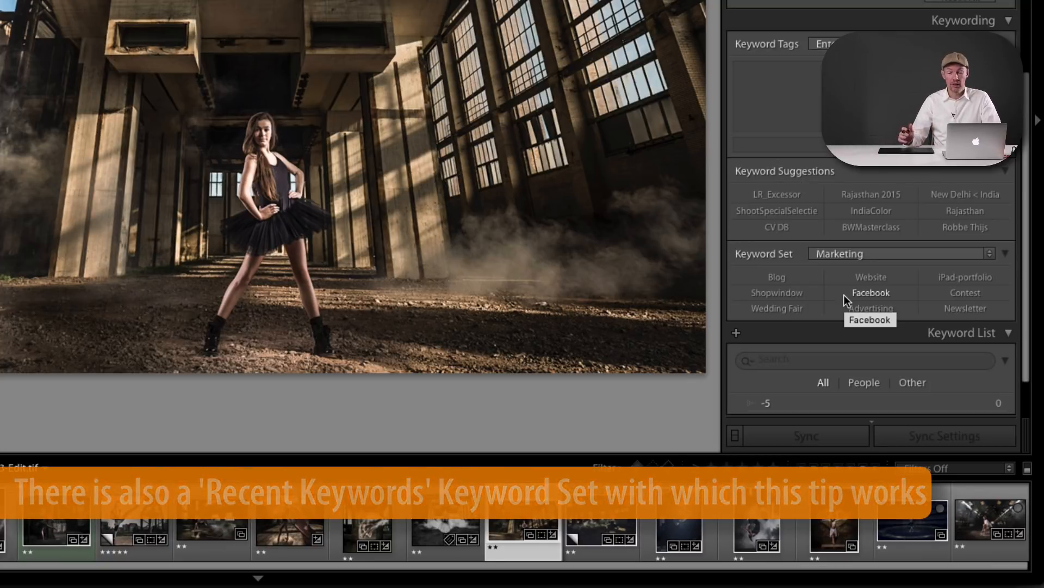
{"action": "key", "text": "alt"}
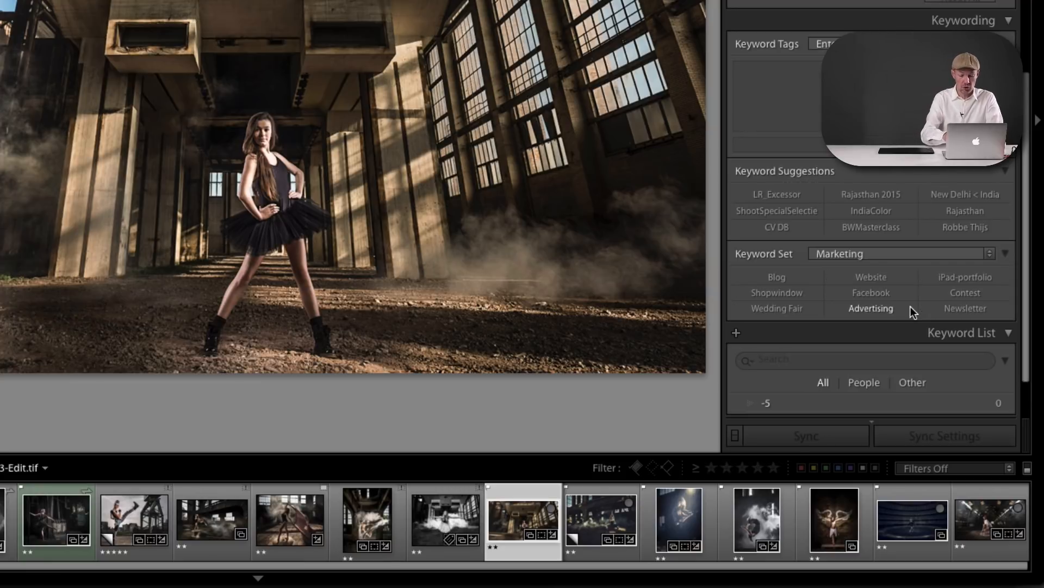
{"action": "key", "text": "alt+7"}
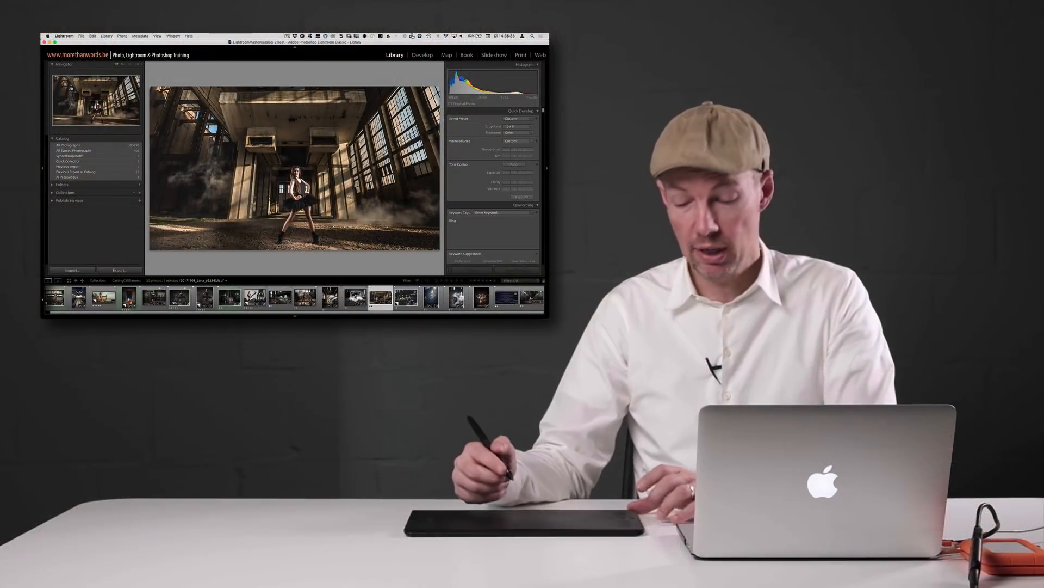
- Check the alternate adjustments hidden behind Clarity and Vibrance in Quick Develop
{"action": "key", "text": "alt"}
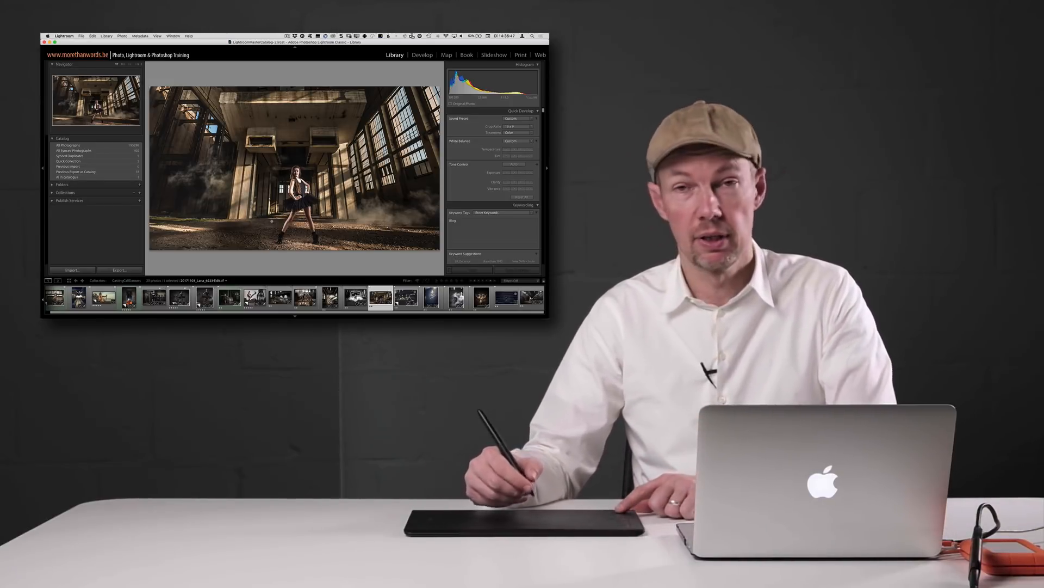
{"action": "key", "text": "alt"}
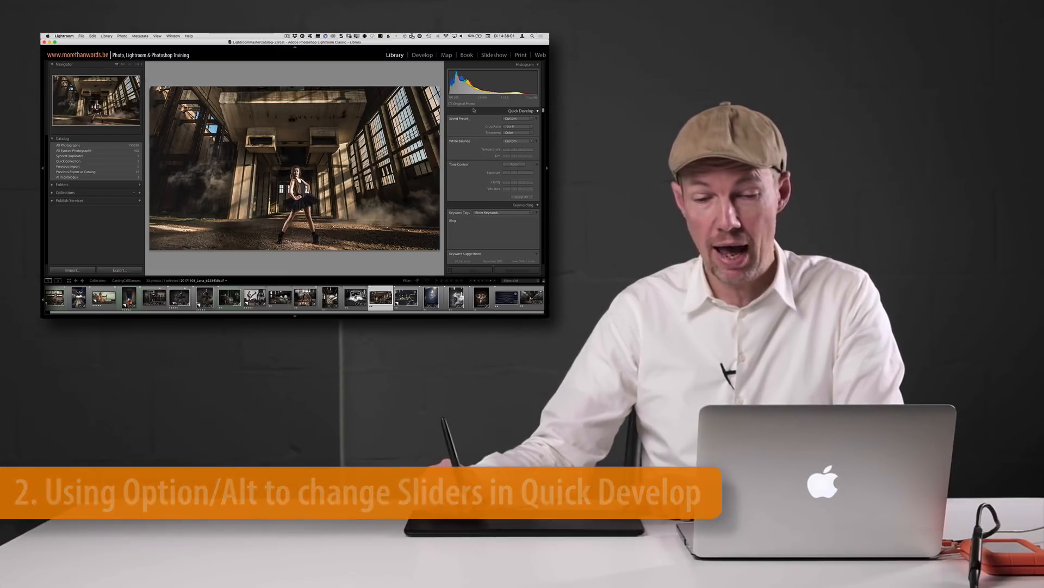
{"action": "key", "text": "alt"}
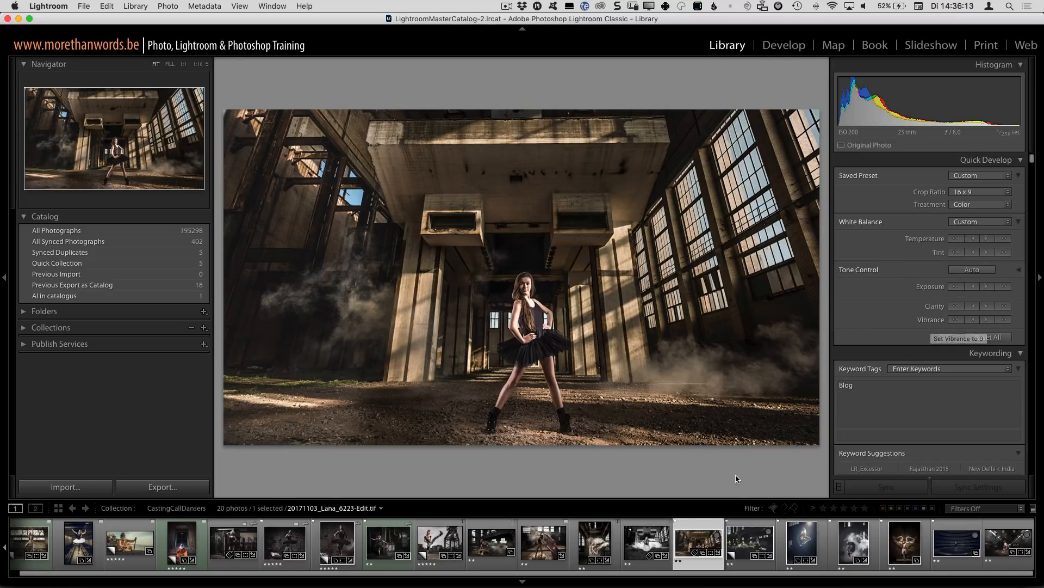
- Add the neighbouring cable-reel photo to the selection, and try a 1/3 stop exposure increase in Quick Develop before undoing it
{"action": "left_click", "coordinate": [746, 546], "text": "super"}
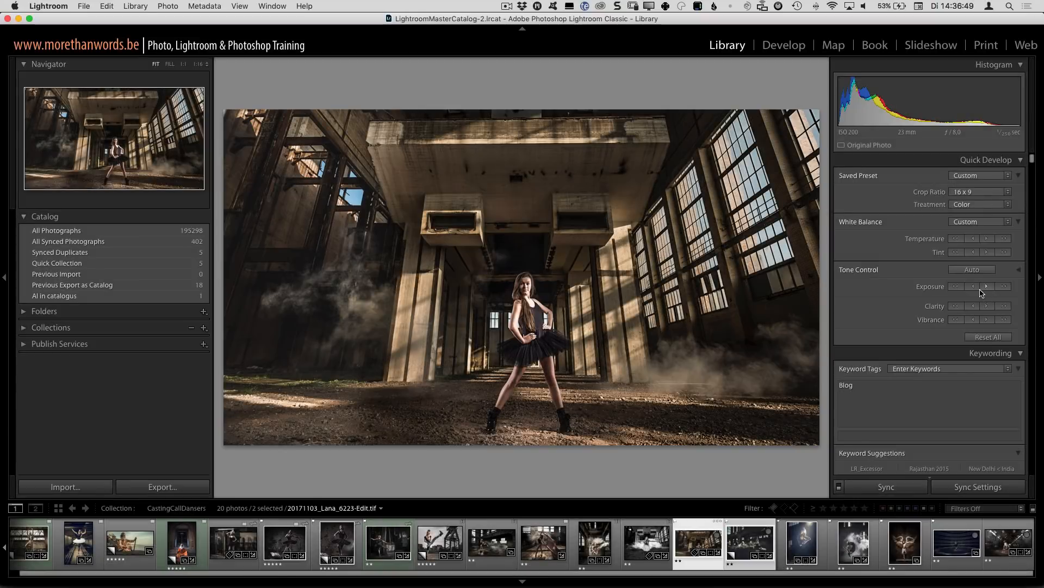
{"action": "left_click", "coordinate": [981, 290]}
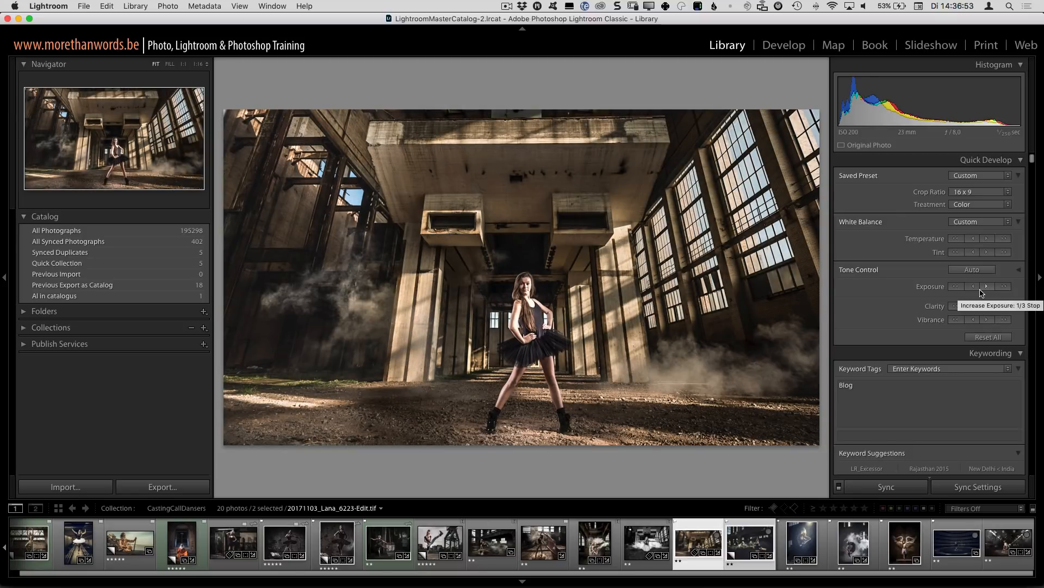
{"action": "key", "text": "super+z"}
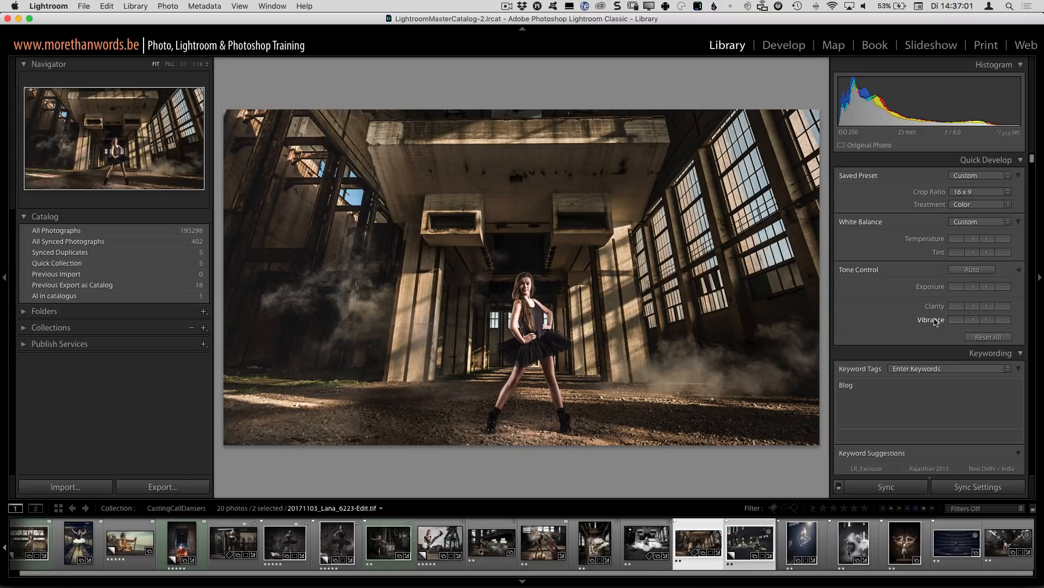
- Temporarily show Sharpening and Saturation in place of Clarity and Vibrance in Quick Develop
{"action": "key", "text": "alt"}
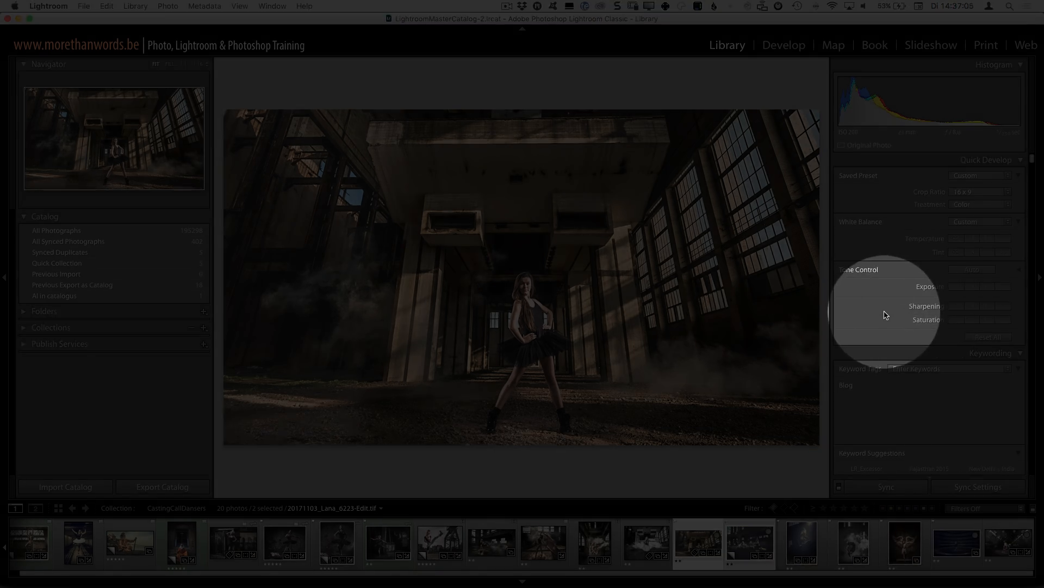
{"action": "key", "text": "alt"}
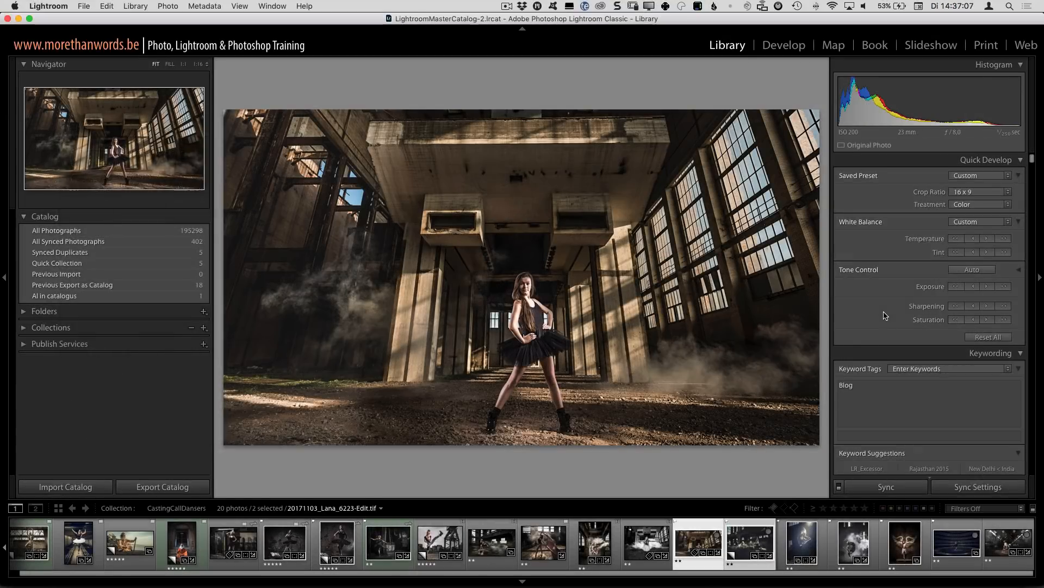
{"action": "key", "text": "alt"}
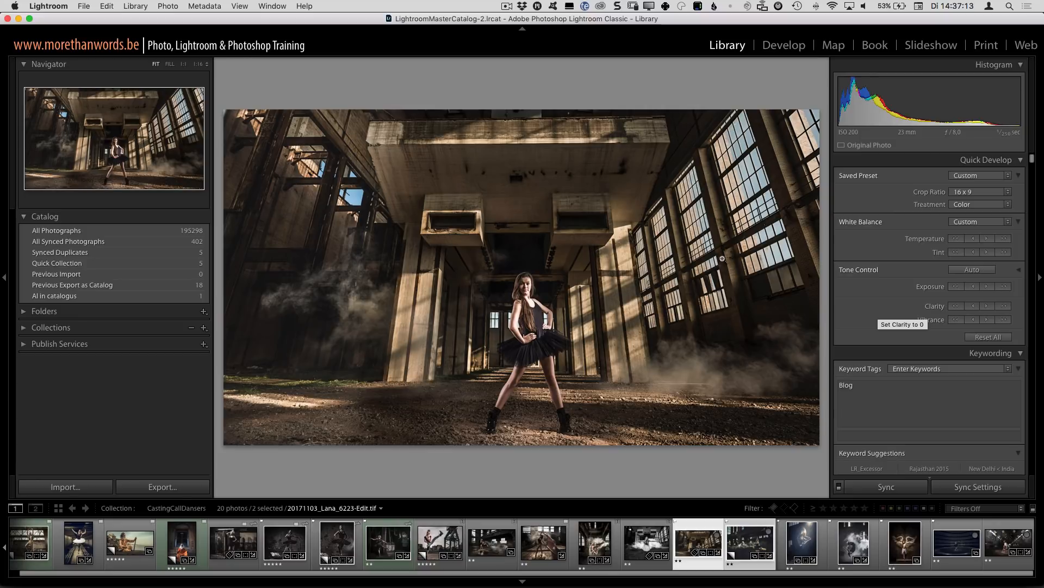
- Open the photo of the dancer posing on the wooden cable reel in the Develop module
{"action": "left_click", "coordinate": [791, 49]}
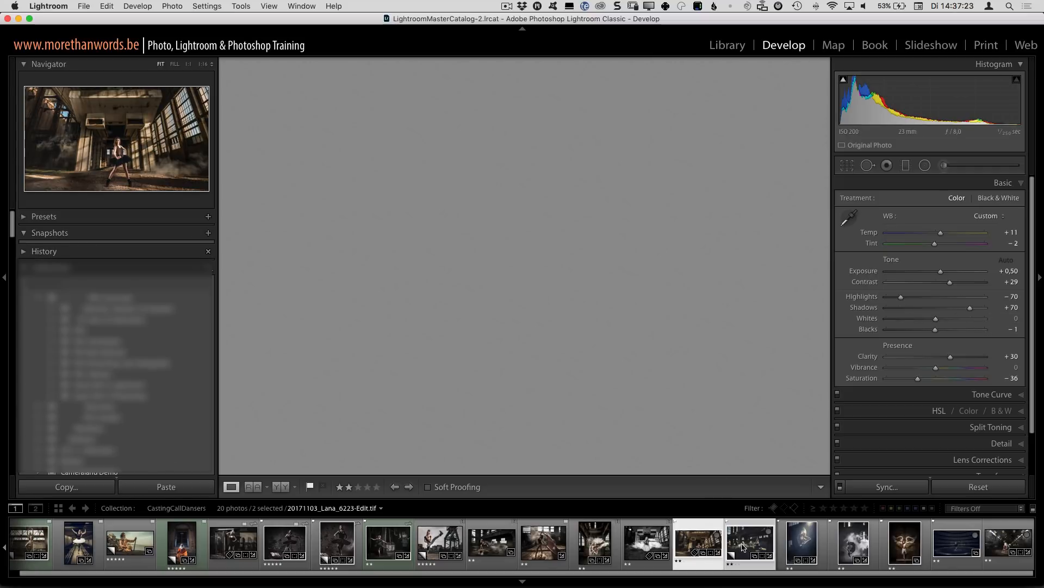
{"action": "left_click", "coordinate": [791, 546]}
{"action": "left_click", "coordinate": [695, 542]}
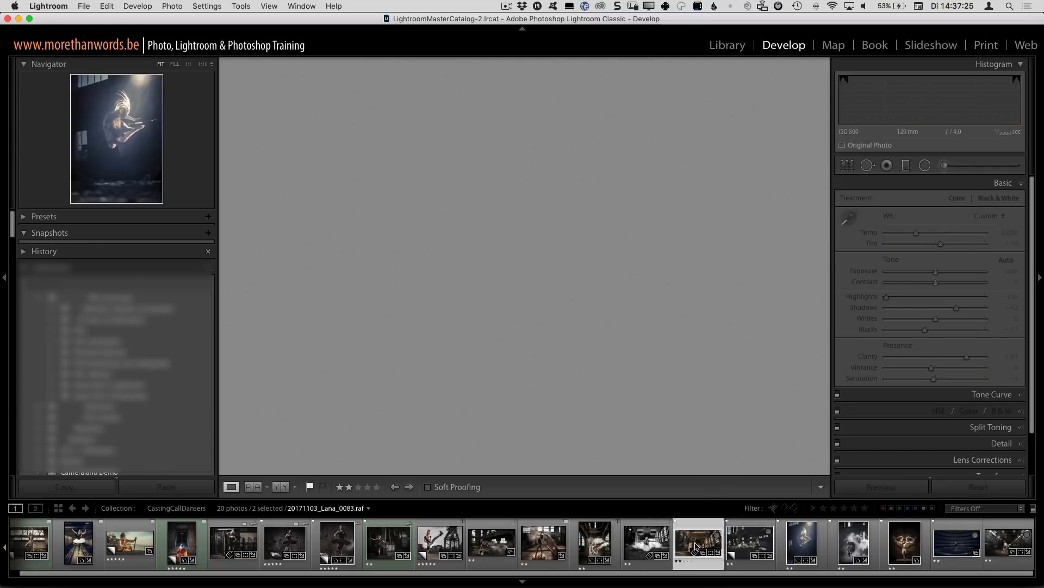
{"action": "left_click", "coordinate": [755, 548]}
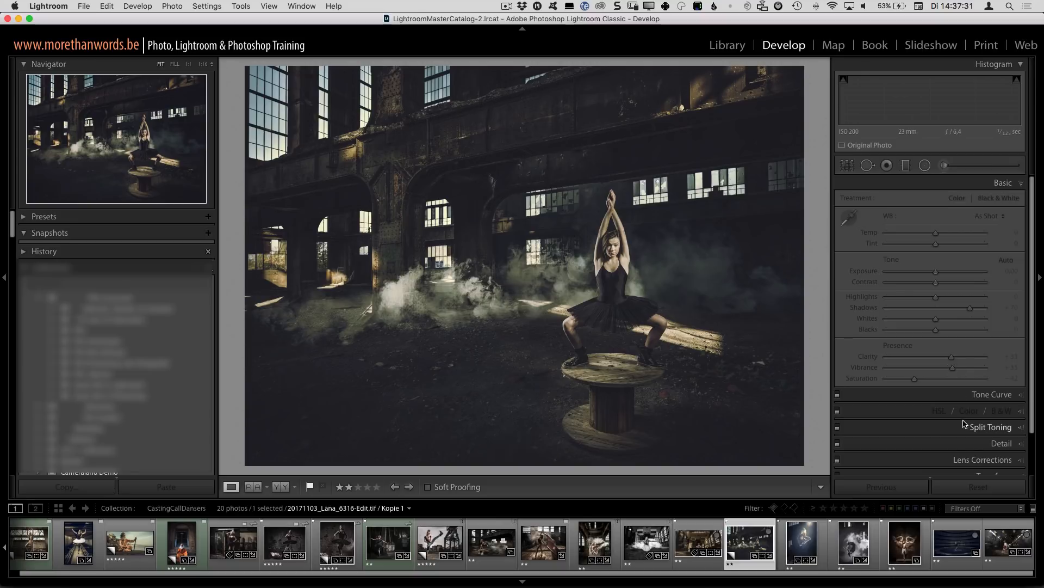
- Reveal the Set Default option in place of Reset for the open photo's develop settings
{"action": "key", "text": "alt"}
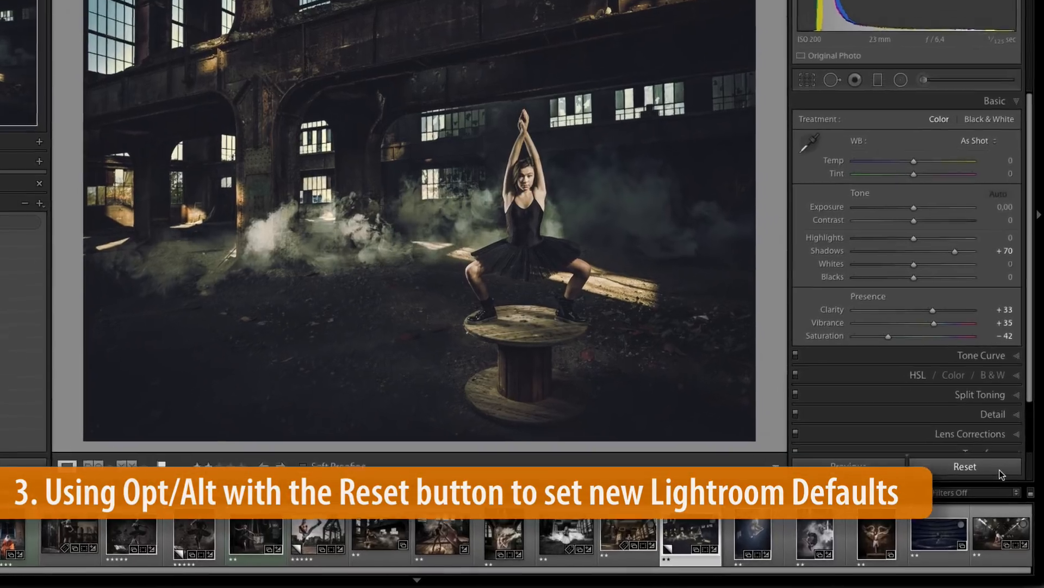
{"action": "key", "text": "alt"}
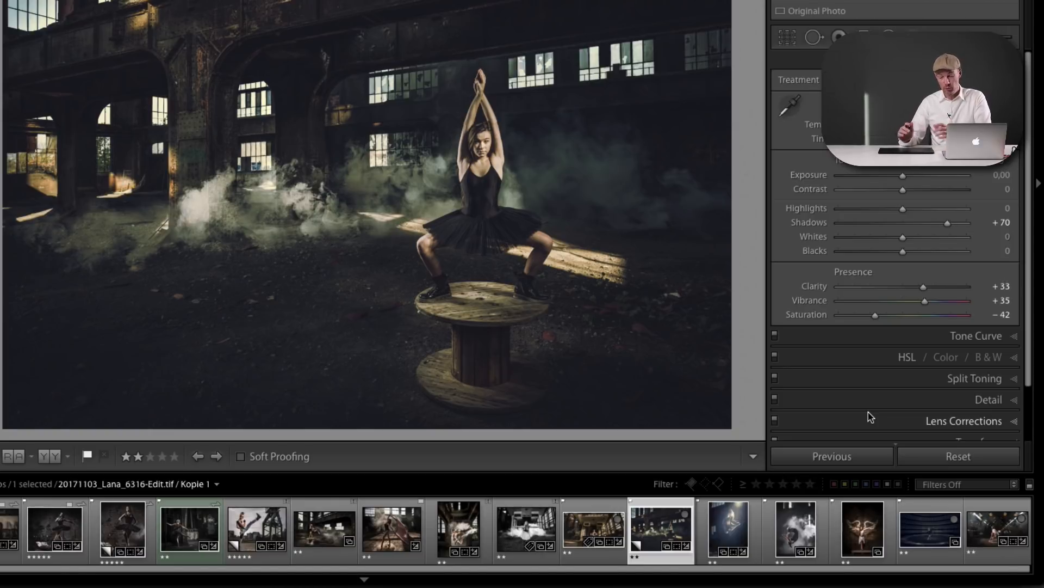
{"action": "key", "text": "alt"}
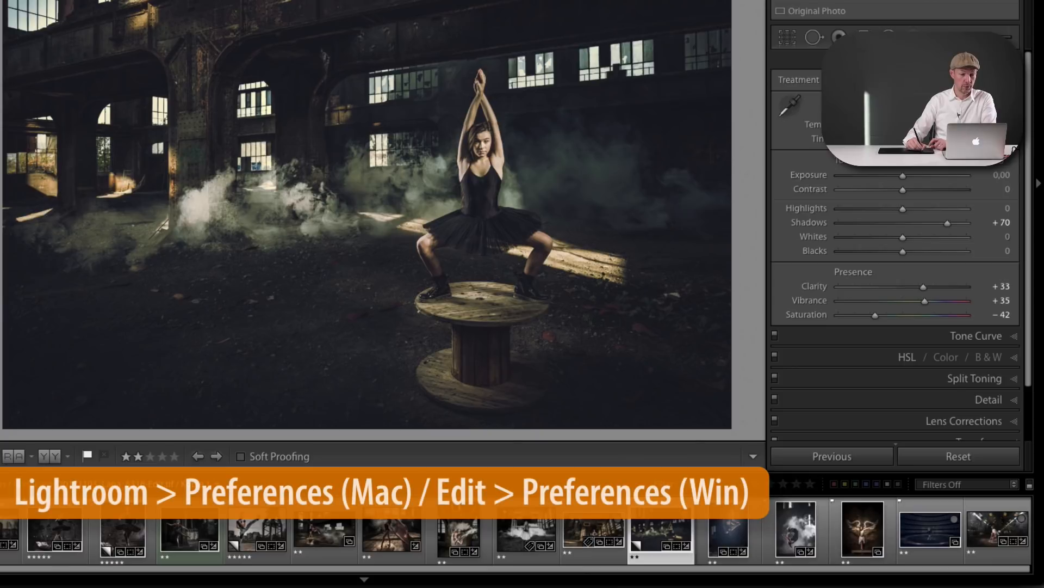
- Examine the default develop settings in the Presets preferences, close them, and recheck the Set Default alternative to Reset
{"action": "key", "text": "super+comma"}
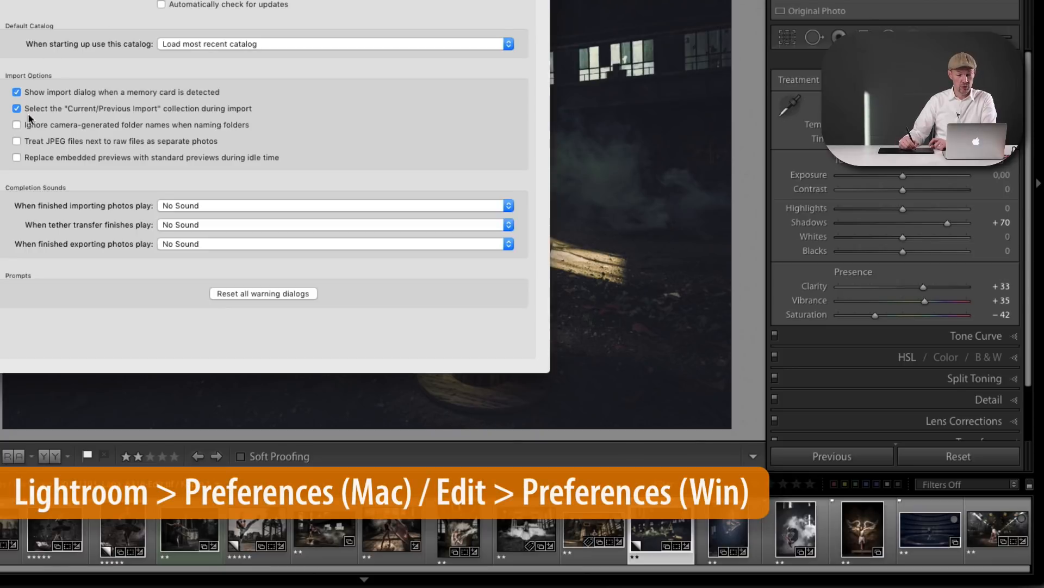
{"action": "left_click", "coordinate": [116, 0]}
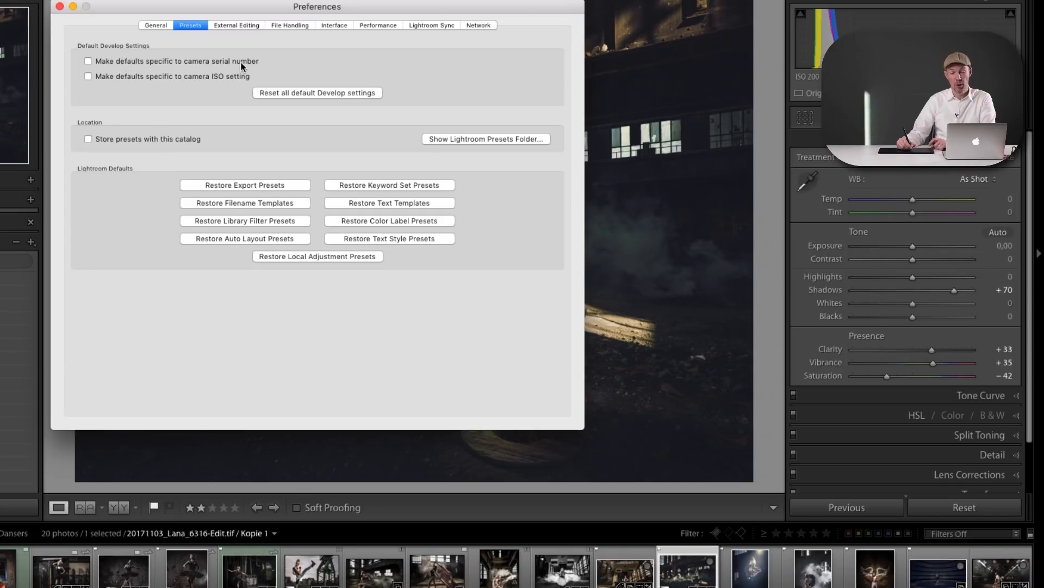
{"action": "left_click", "coordinate": [73, 7]}
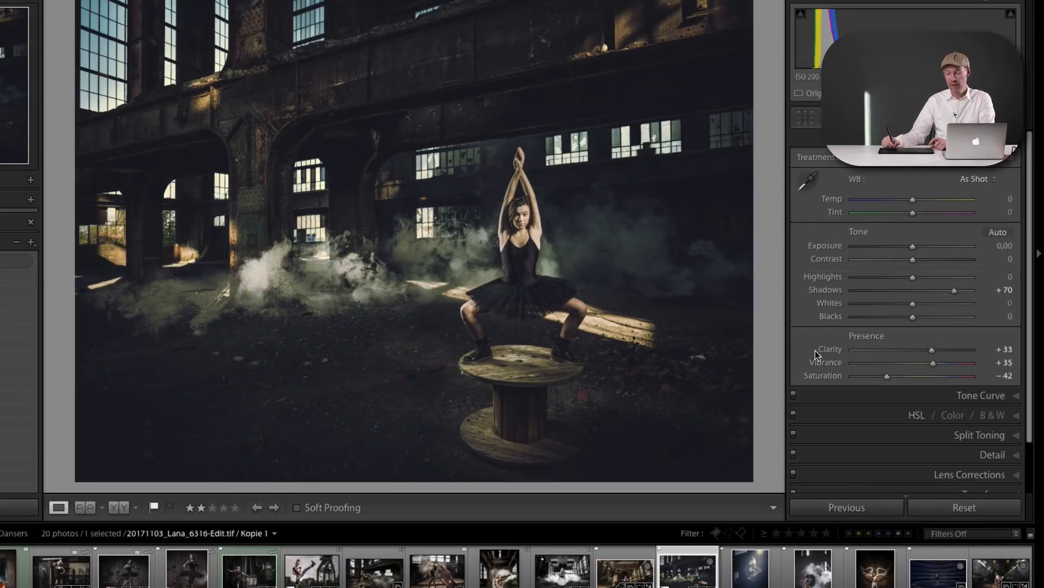
{"action": "key", "text": "alt"}
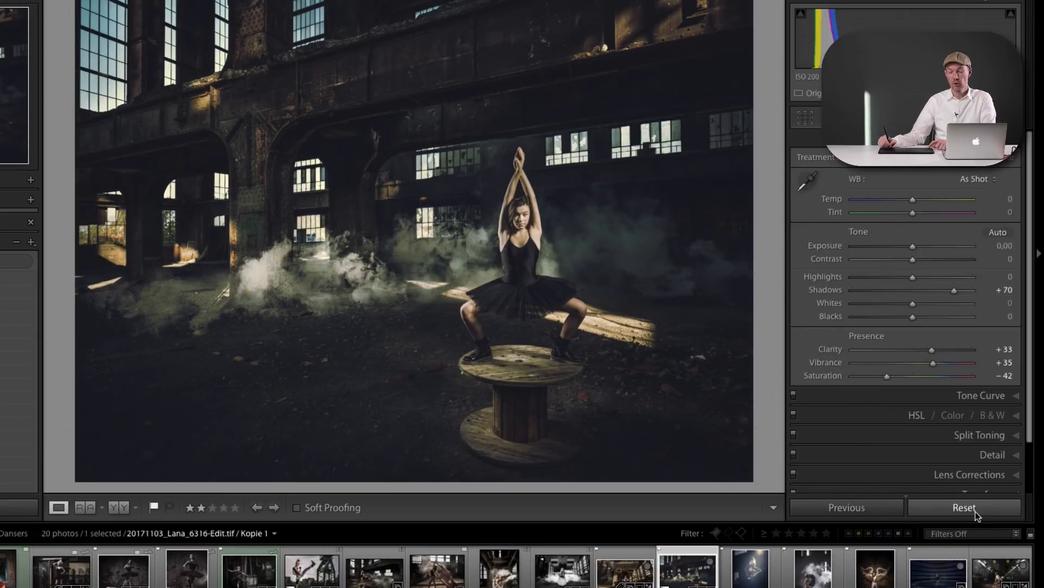
{"action": "key", "text": "alt"}
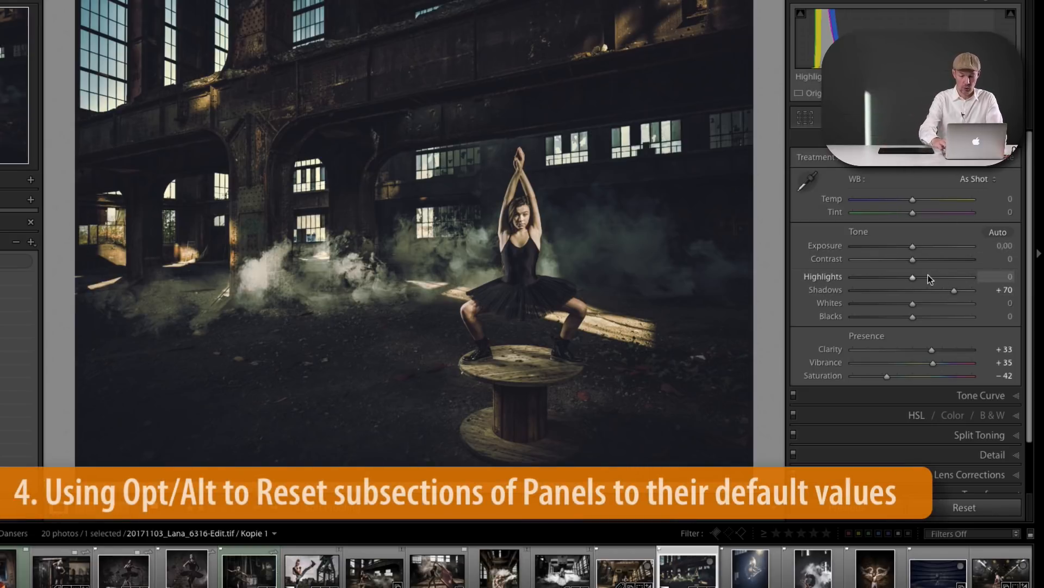
- Create a virtual copy of the cable-reel photo and set Exposure to −1.85, Contrast to +45 and Highlights to −38
{"action": "key", "text": "ctrl+apostrophe"}
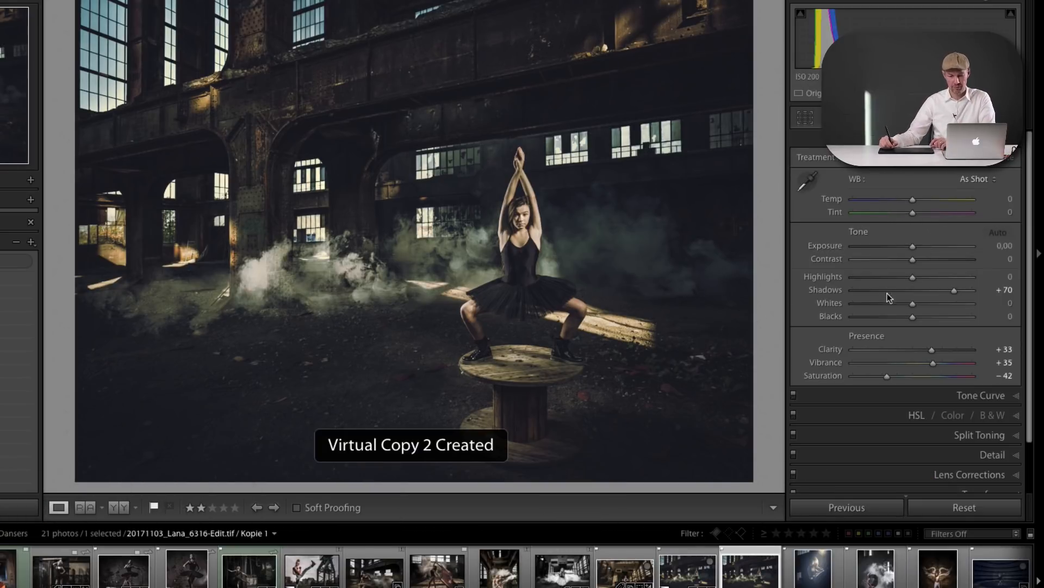
{"action": "left_click_drag", "start_coordinate": [913, 249], "coordinate": [878, 277]}
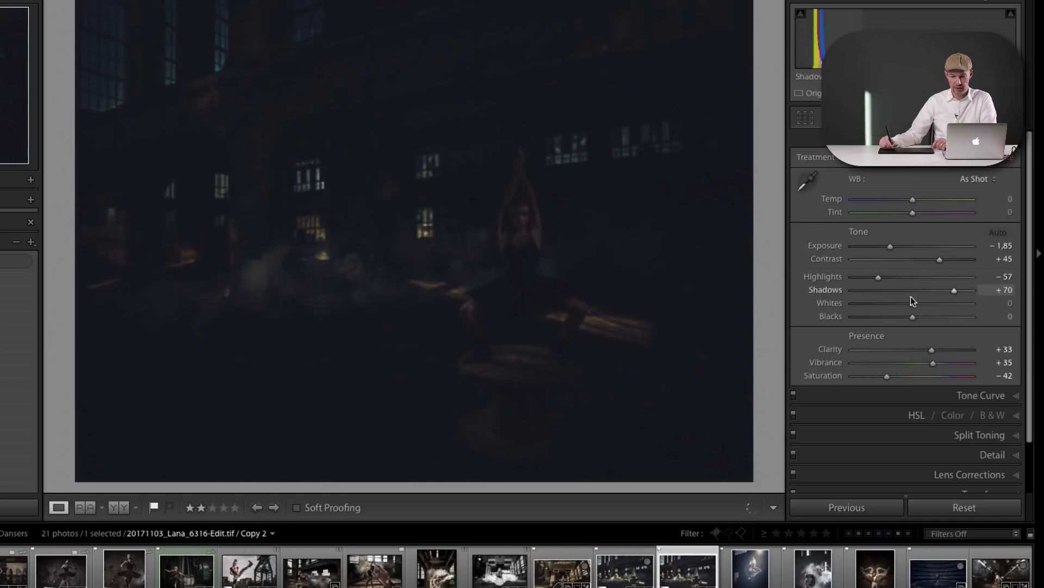
{"action": "left_click_drag", "start_coordinate": [879, 277], "coordinate": [891, 277]}
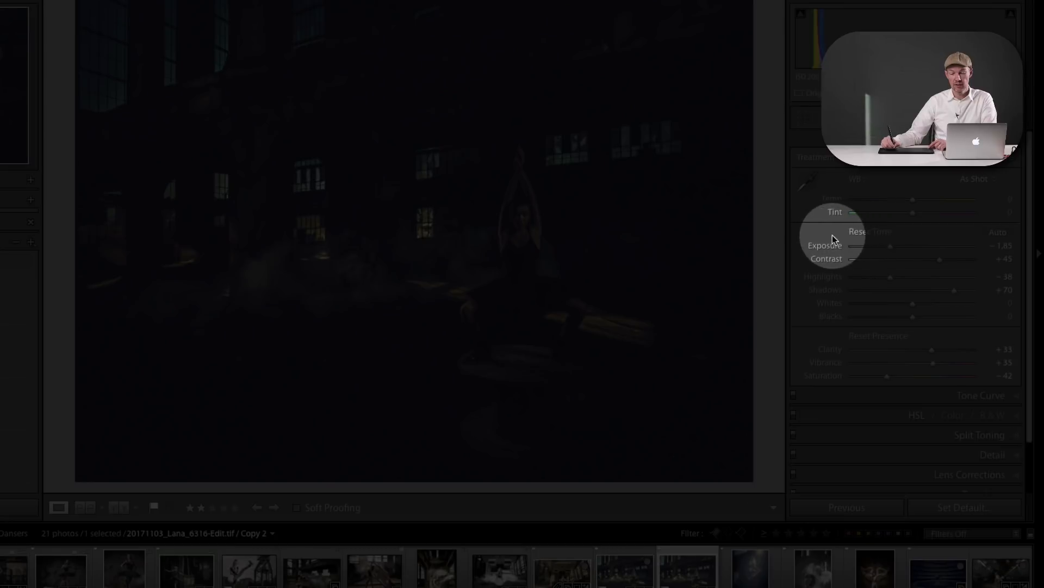
- Reset only the Tone section of the virtual copy to its default values
{"action": "key", "text": "alt"}
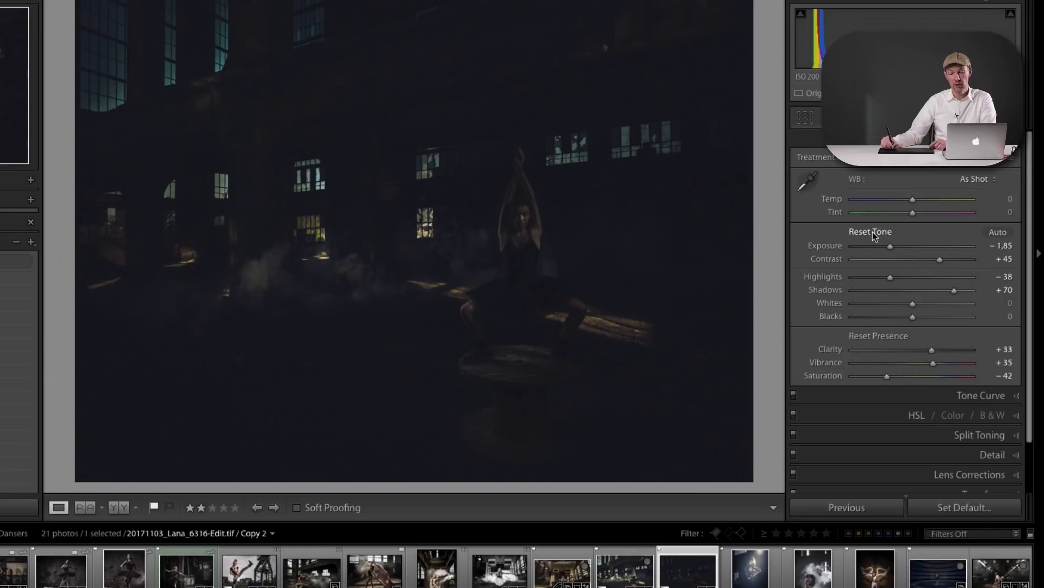
{"action": "left_click", "coordinate": [872, 231]}
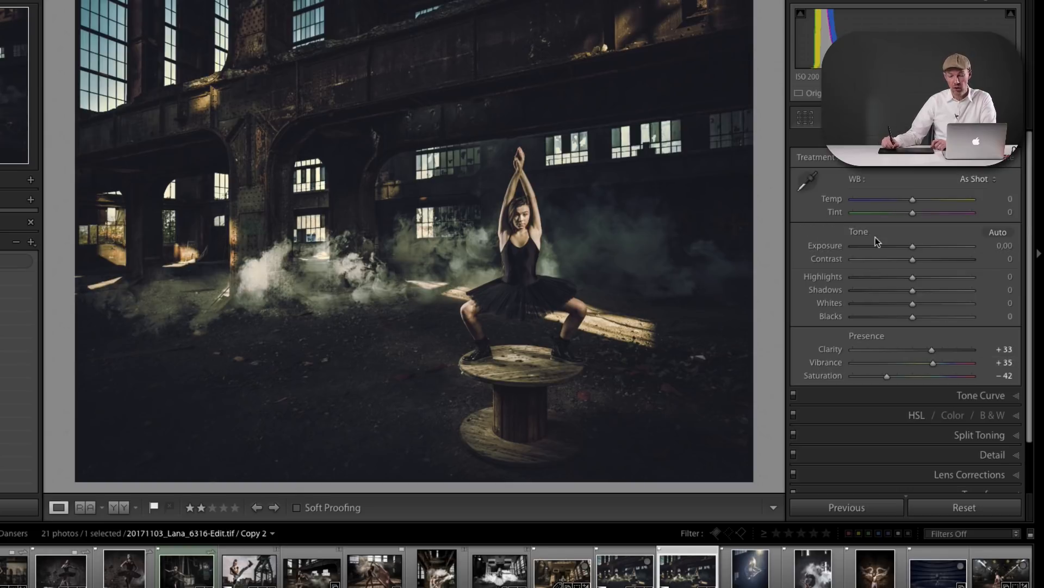
- Set Exposure to −1.70 and Highlights to +29, and reset the Tone adjustments once more
{"action": "left_click_drag", "start_coordinate": [914, 246], "coordinate": [931, 276]}
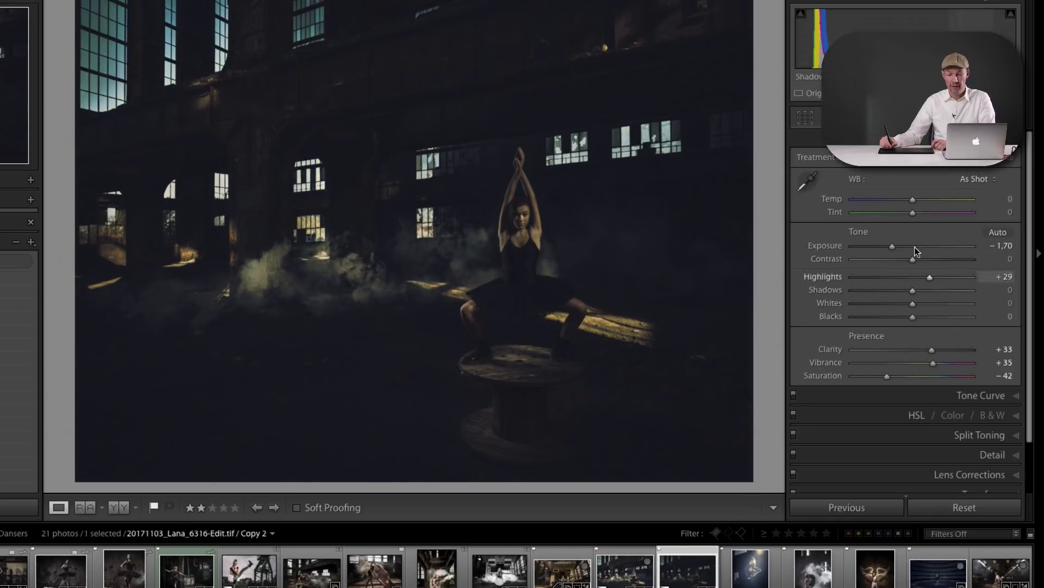
{"action": "double_click", "coordinate": [860, 236]}
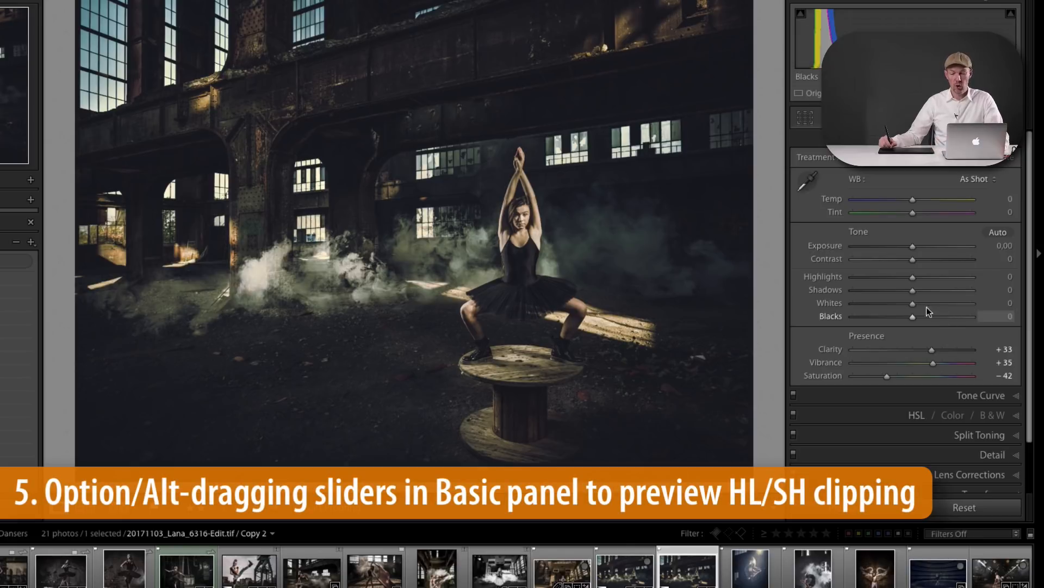
- Raise Whites to +48 while previewing the highlight clipping on the photo
{"action": "left_click", "coordinate": [912, 305]}
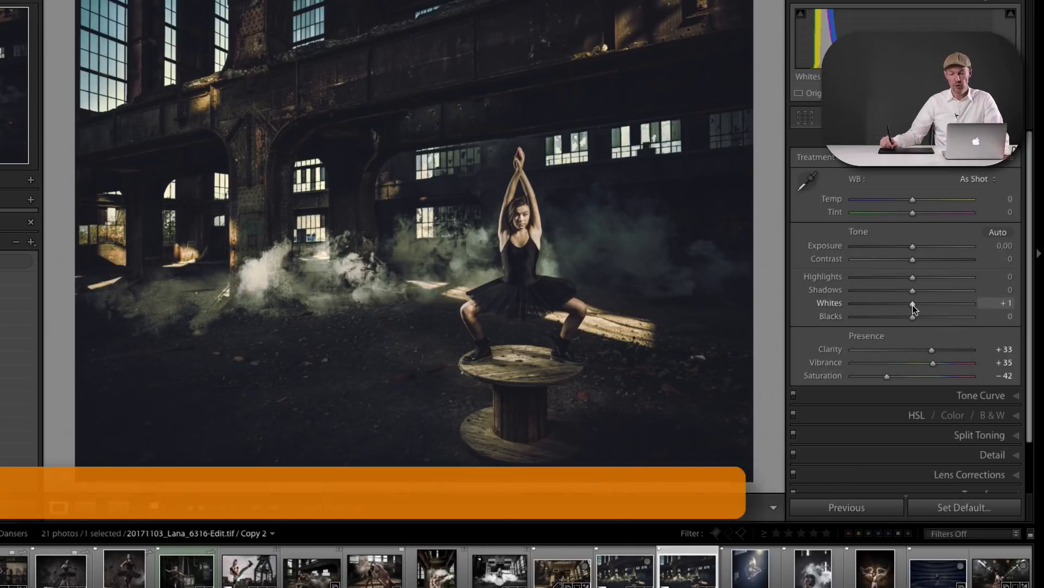
{"action": "left_click_drag", "start_coordinate": [912, 305], "coordinate": [936, 308]}
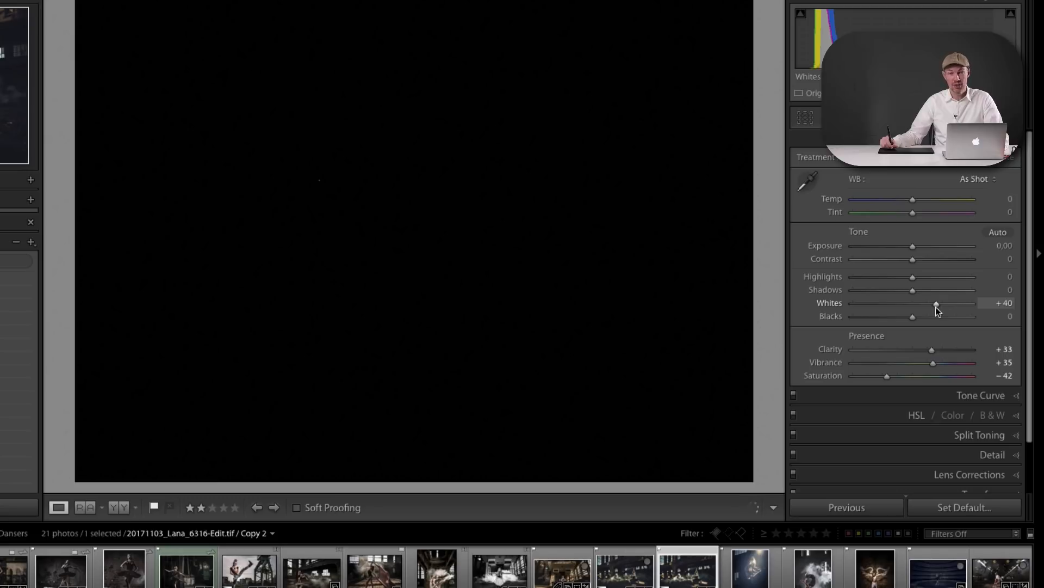
{"action": "left_click_drag", "start_coordinate": [941, 307], "coordinate": [942, 308]}
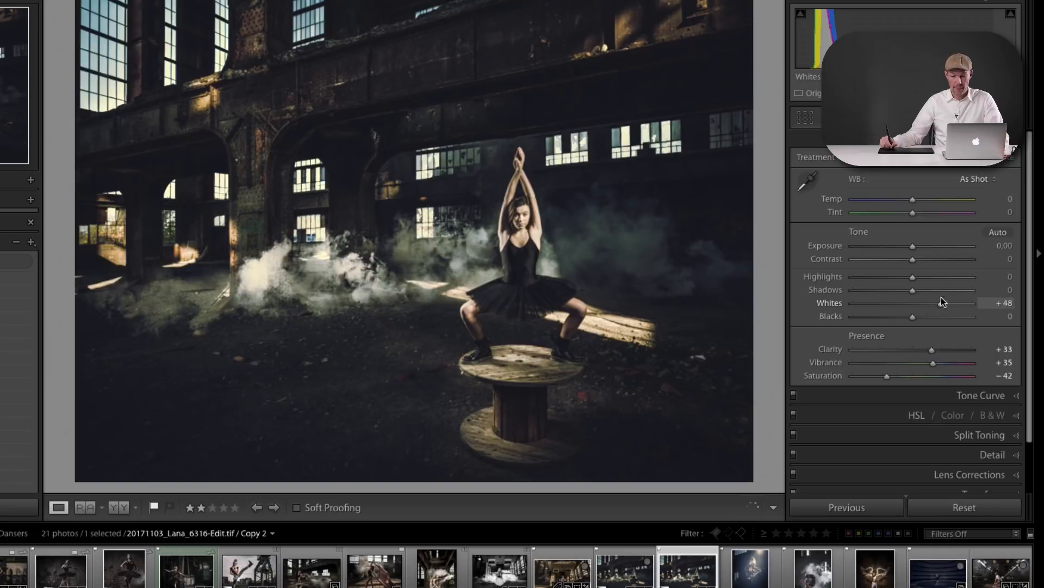
- Reset all develop settings of the virtual copy
{"action": "left_click", "coordinate": [962, 507]}
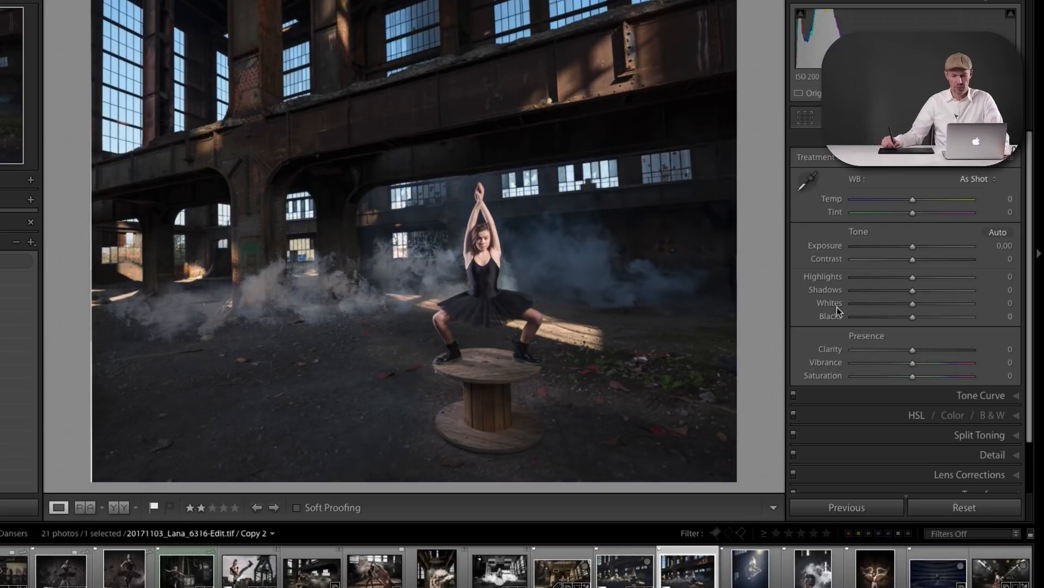
- Rotate the crop of the virtual copy to an angle of 1.45 and apply it
{"action": "key", "text": "r"}
{"action": "left_click_drag", "start_coordinate": [757, 11], "coordinate": [763, 3]}
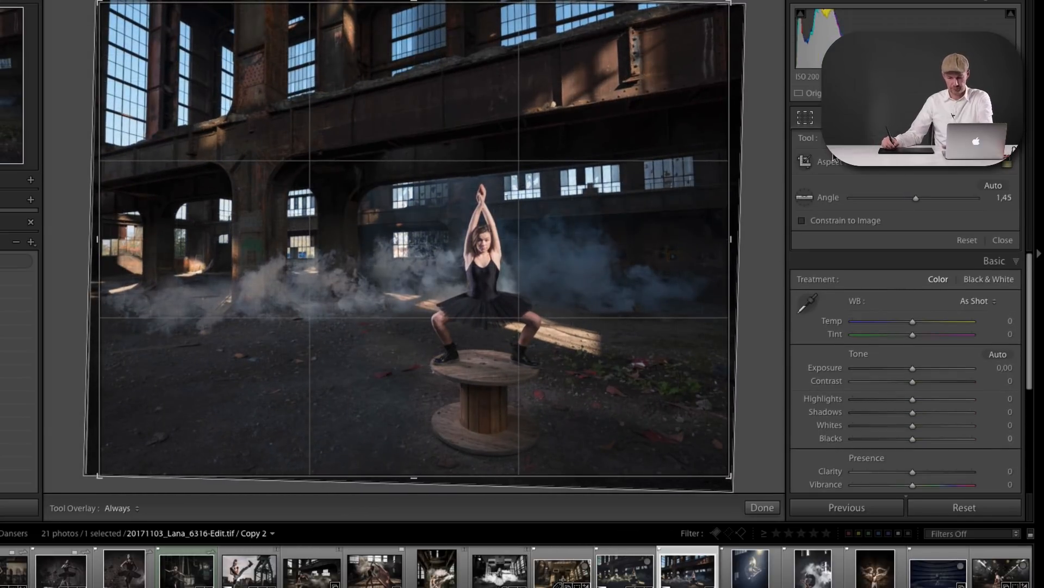
{"action": "key", "text": "Return"}
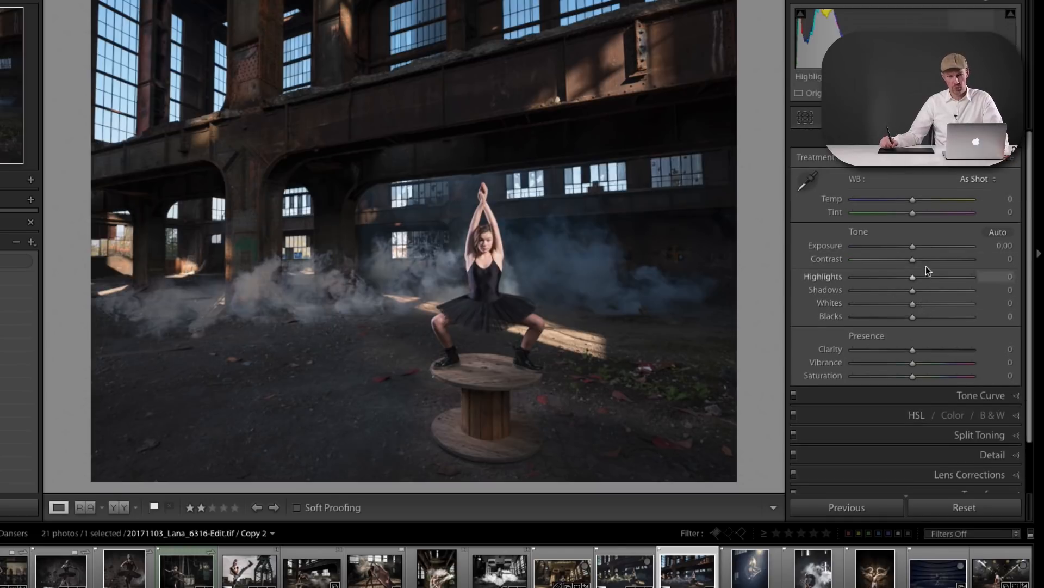
- Adjust Whites to +24 while previewing the highlight clipping as a black overlay
{"action": "key", "text": "alt"}
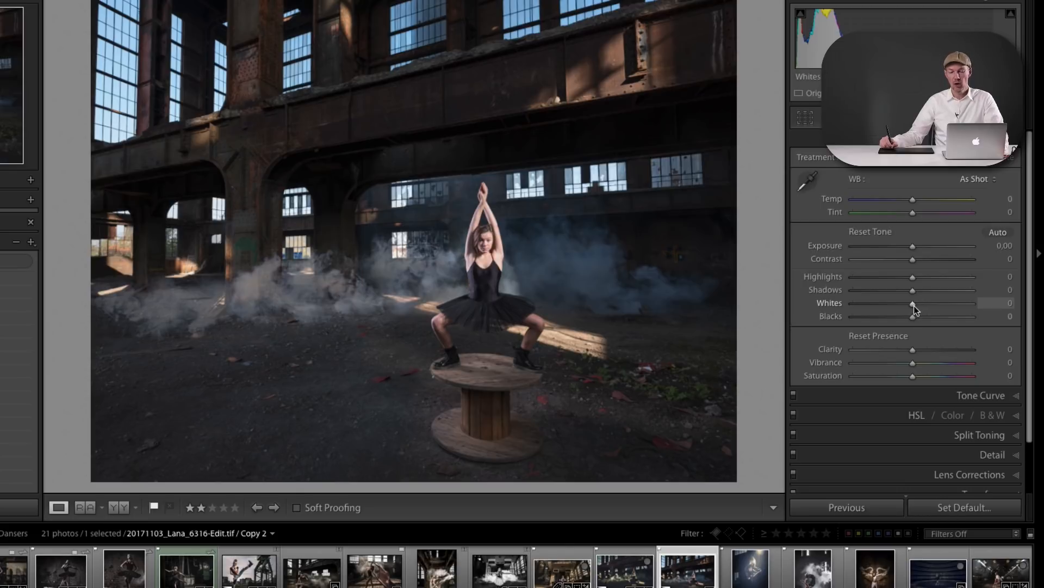
{"action": "left_click_drag", "start_coordinate": [913, 304], "coordinate": [925, 306]}
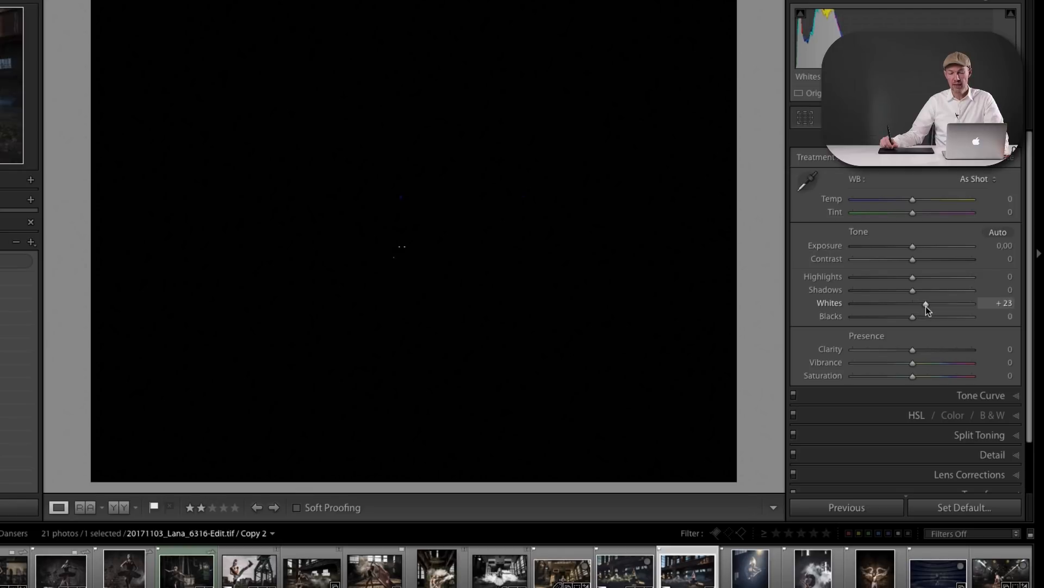
{"action": "left_click_drag", "start_coordinate": [928, 306], "coordinate": [935, 305]}
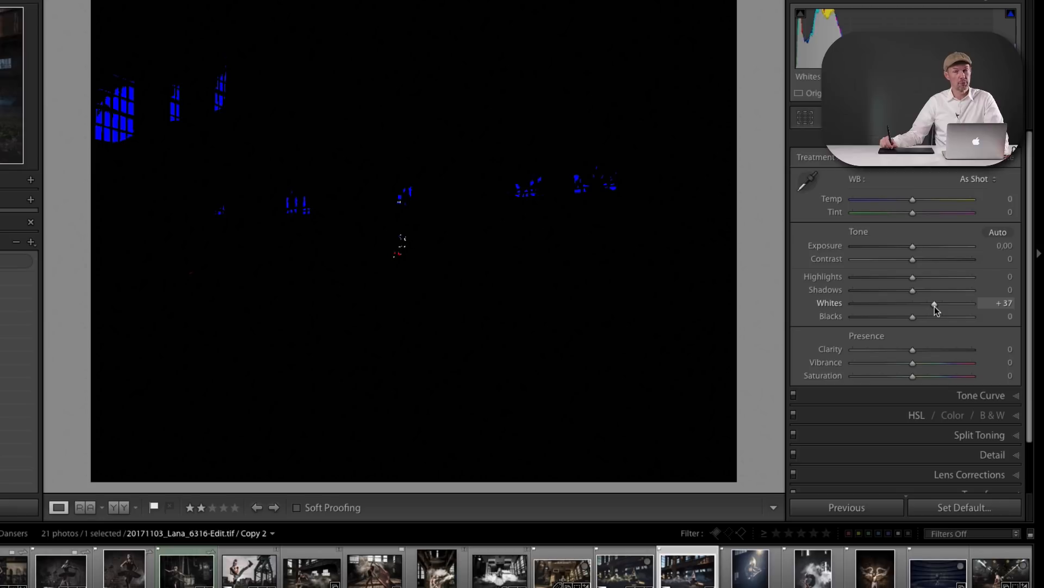
{"action": "left_click_drag", "start_coordinate": [934, 306], "coordinate": [931, 306]}
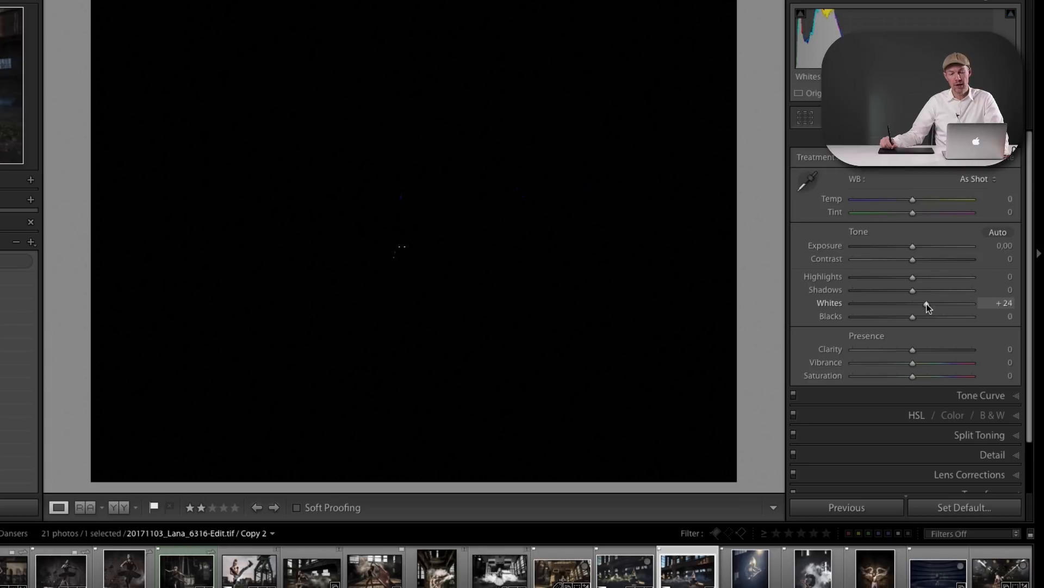
{"action": "left_click_drag", "start_coordinate": [928, 304], "coordinate": [925, 302]}
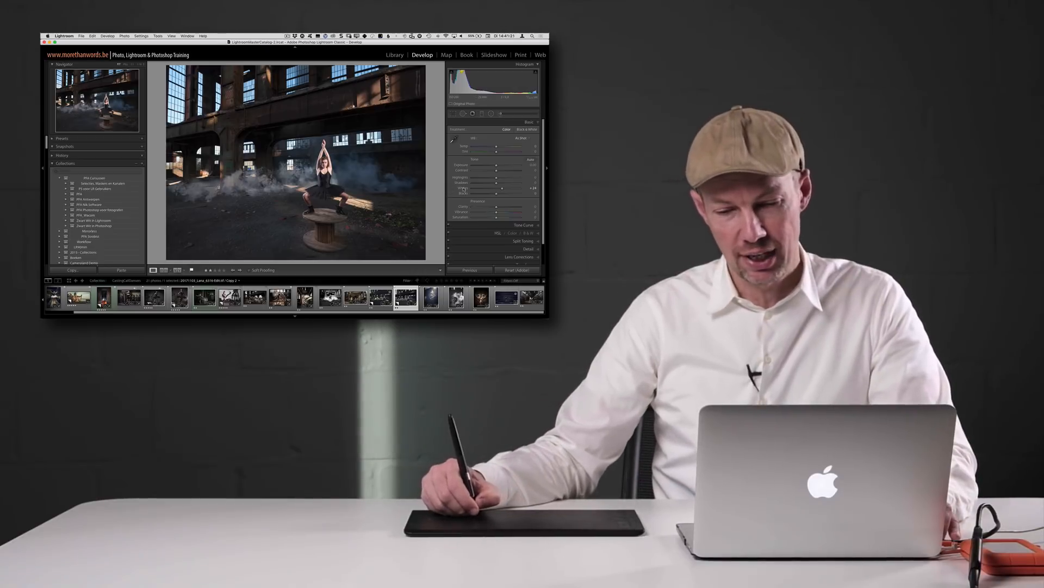
- Set Whites automatically, and raise it to +28 while previewing the highlight clipping
{"action": "double_click", "coordinate": [463, 188], "text": "shift"}
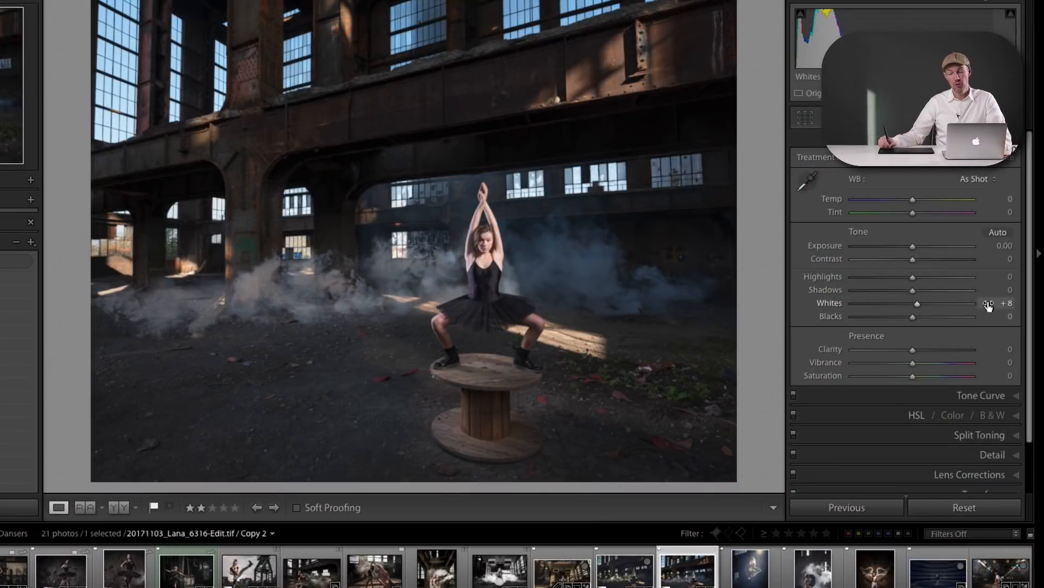
{"action": "key", "text": "alt"}
{"action": "left_click_drag", "start_coordinate": [917, 306], "coordinate": [930, 302]}
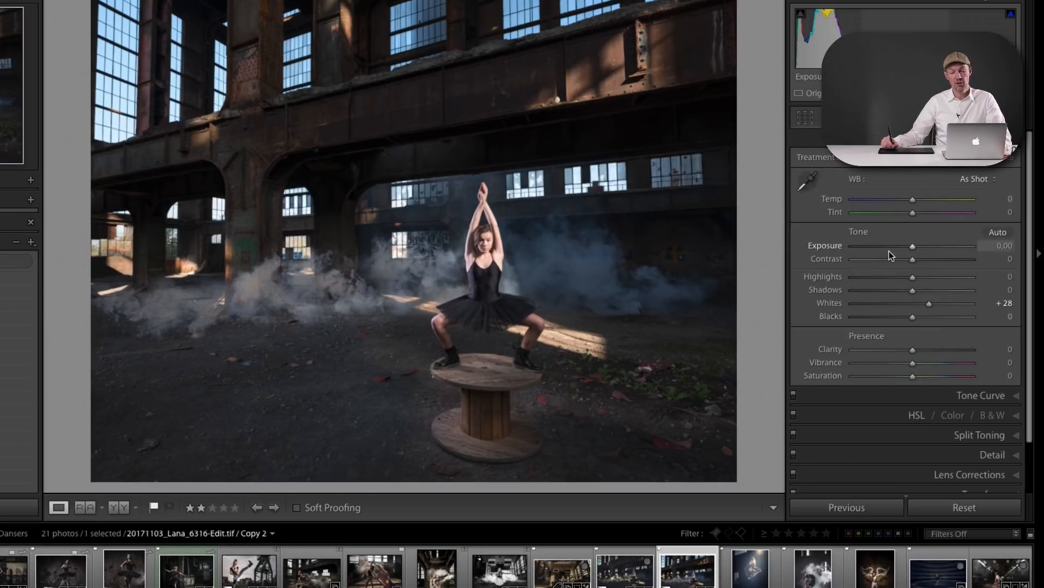
- Raise Exposure to +0.45 with the clipping preview, and reset the Tone section
{"action": "key", "text": "alt"}
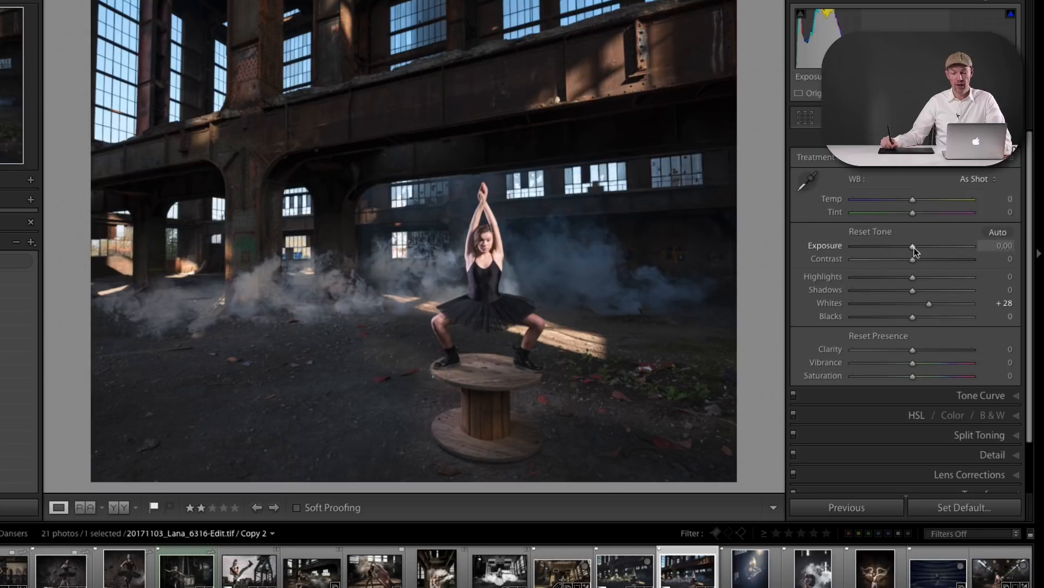
{"action": "left_click_drag", "start_coordinate": [914, 247], "coordinate": [919, 247]}
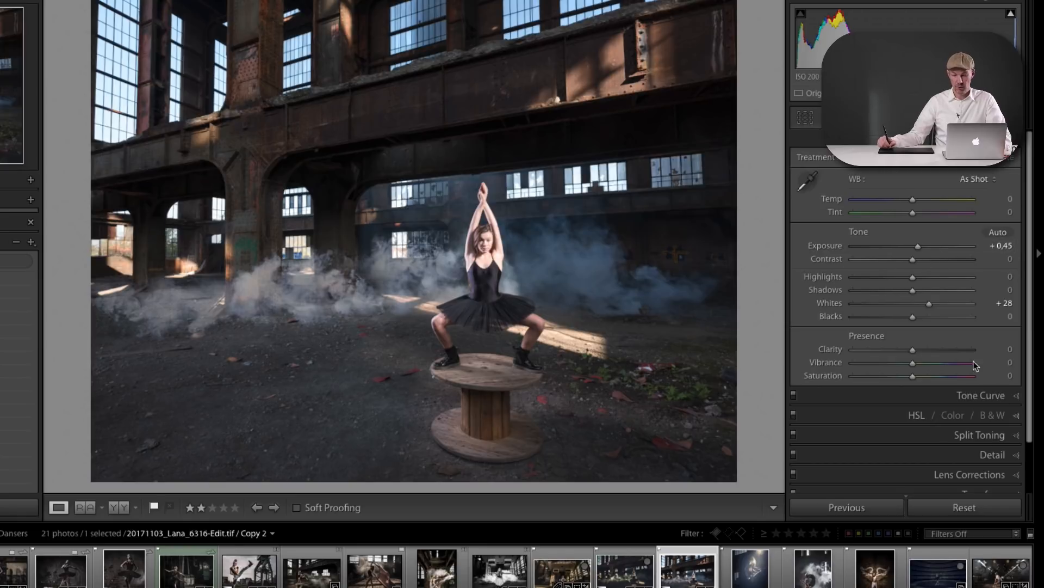
{"action": "key", "text": "alt"}
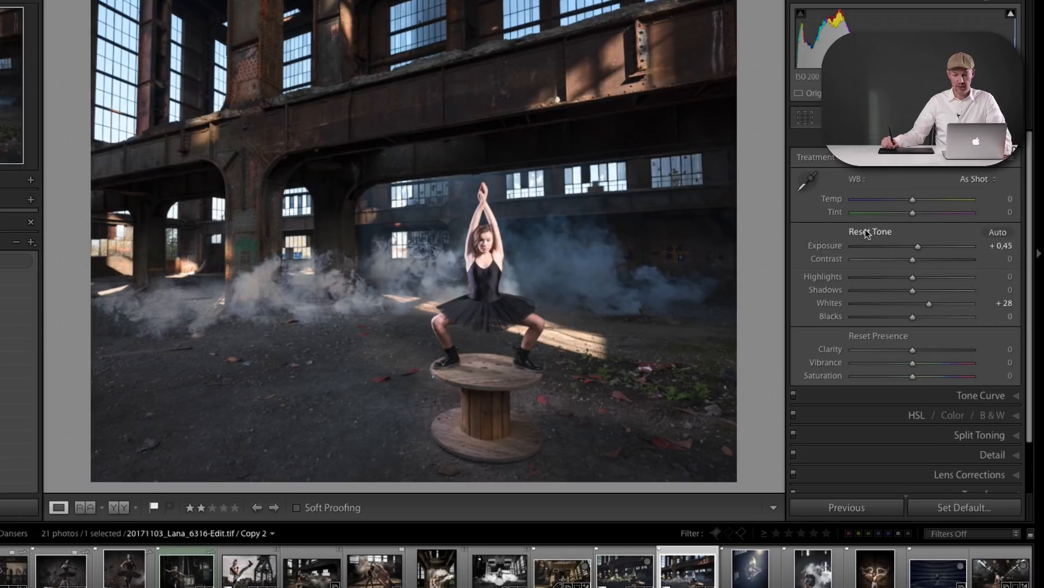
{"action": "left_click", "coordinate": [867, 231], "text": "alt"}
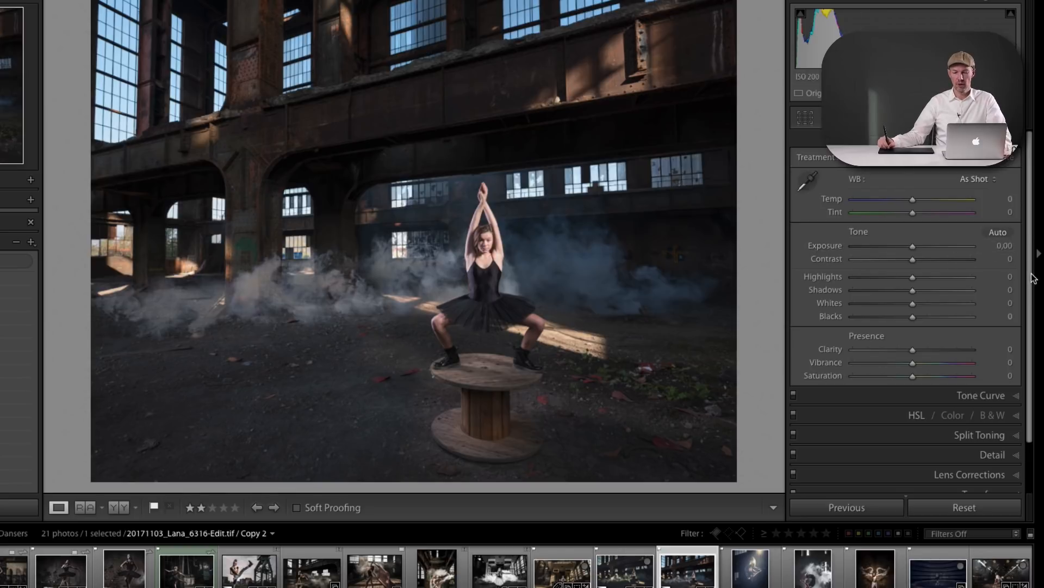
- Open the Split Toning settings and convert the photo to black and white
{"action": "left_click_drag", "start_coordinate": [1033, 278], "coordinate": [1032, 336]}
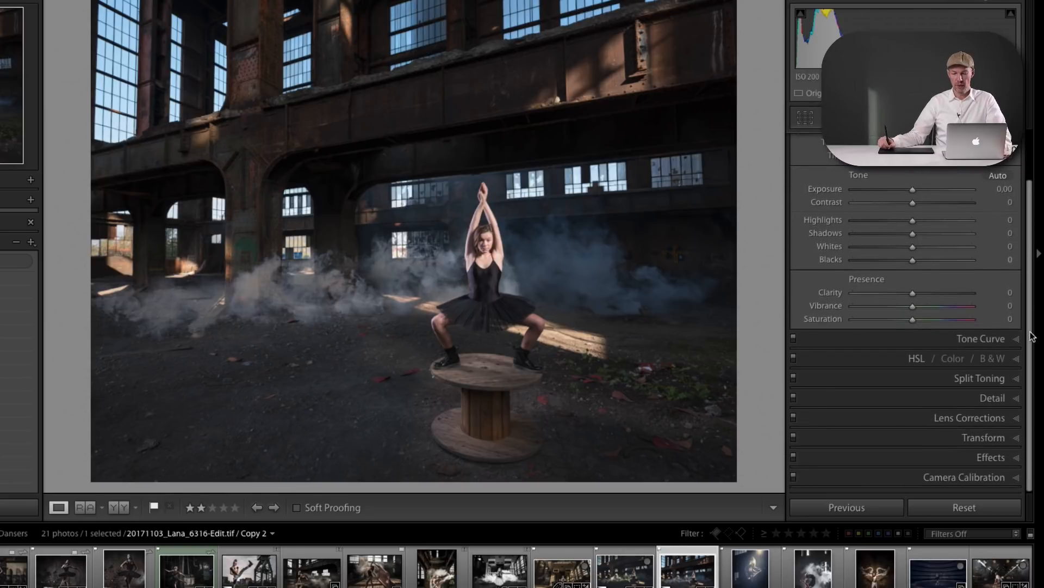
{"action": "left_click", "coordinate": [991, 380]}
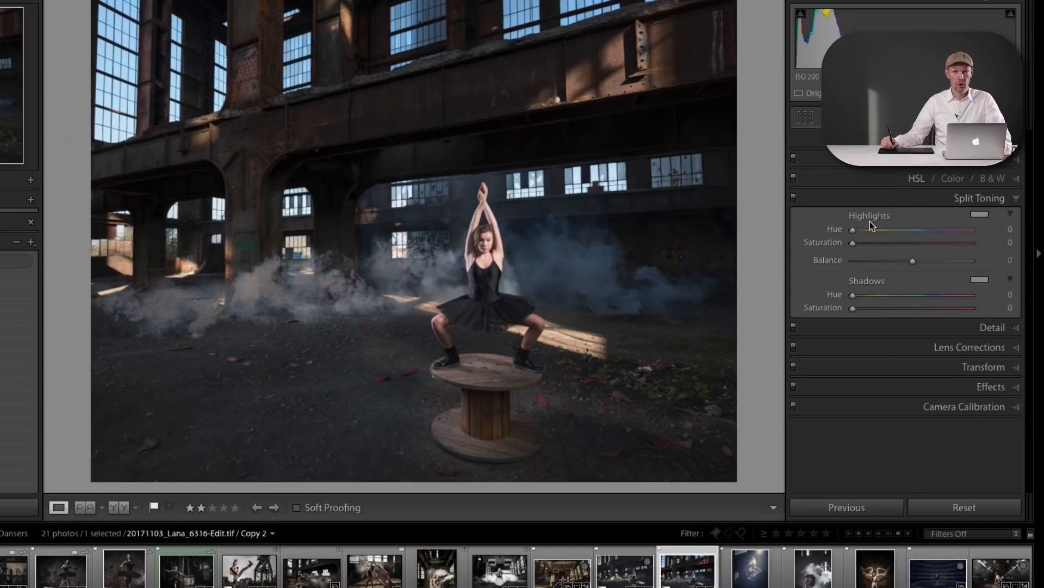
{"action": "key", "text": "v"}
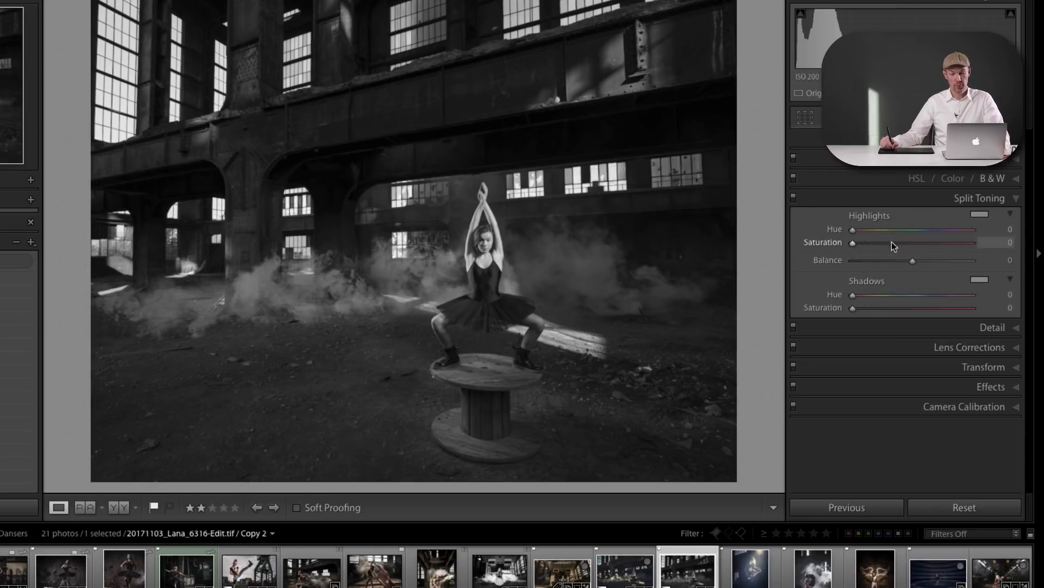
- Split-tone the highlights with Hue 40, Saturation 10 and the shadows with Hue 287, Saturation 8, and reset both groups
{"action": "left_click_drag", "start_coordinate": [857, 230], "coordinate": [870, 232]}
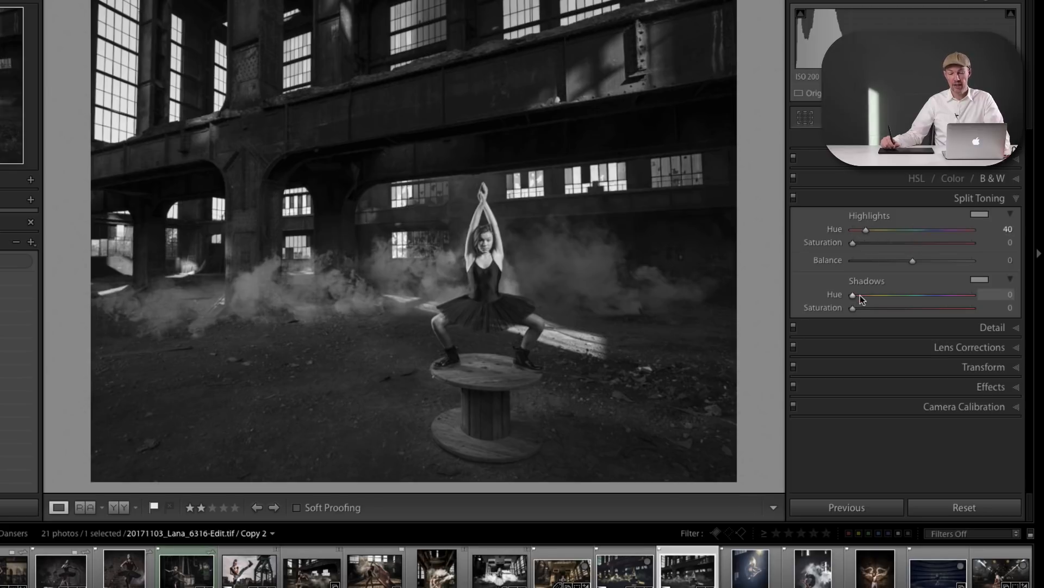
{"action": "left_click_drag", "start_coordinate": [855, 296], "coordinate": [869, 296]}
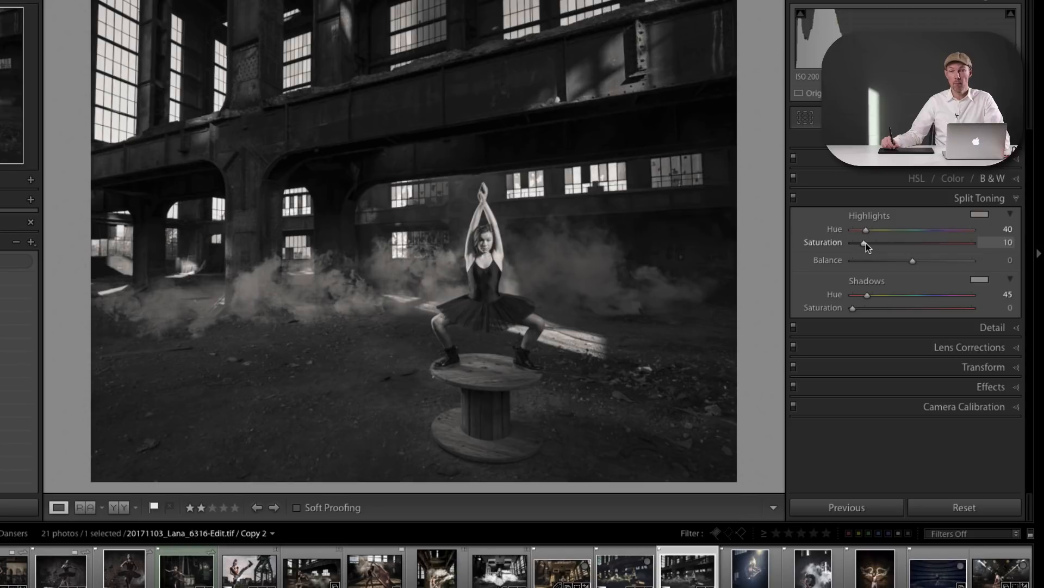
{"action": "left_click_drag", "start_coordinate": [853, 308], "coordinate": [948, 294]}
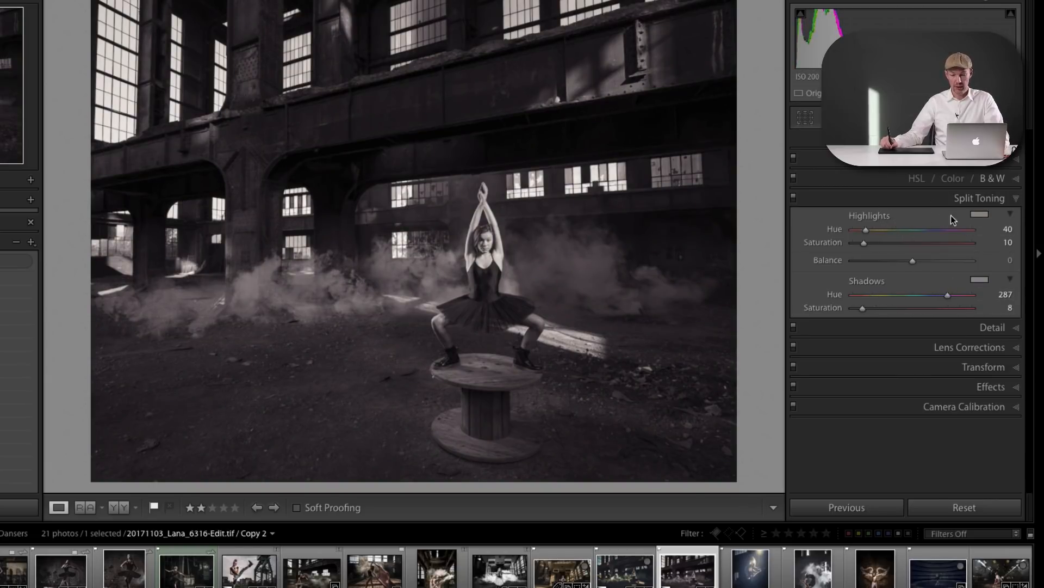
{"action": "left_click", "coordinate": [882, 216], "text": "alt"}
{"action": "left_click", "coordinate": [881, 281], "text": "alt"}
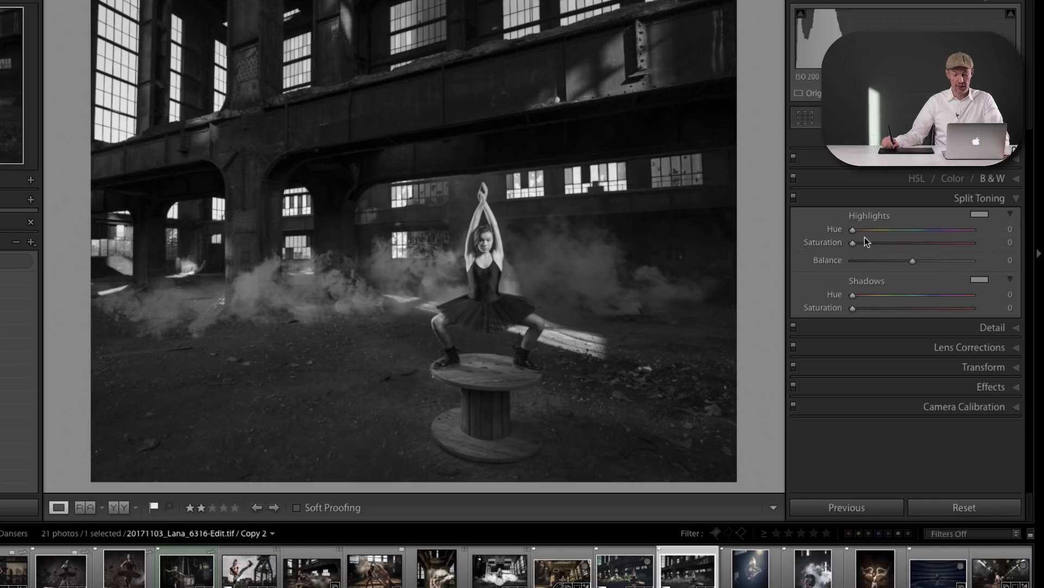
- Set the split-toning highlights to Hue 36, chosen with the full-saturation preview, and Saturation 20
{"action": "key", "text": "alt"}
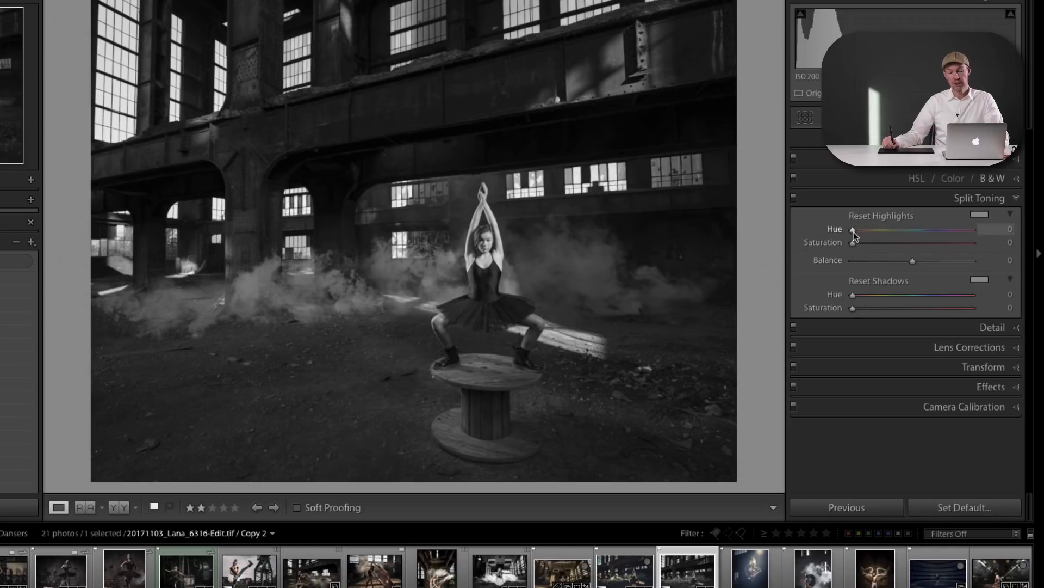
{"action": "left_click_drag", "start_coordinate": [854, 230], "coordinate": [863, 233]}
{"action": "key", "text": "alt"}
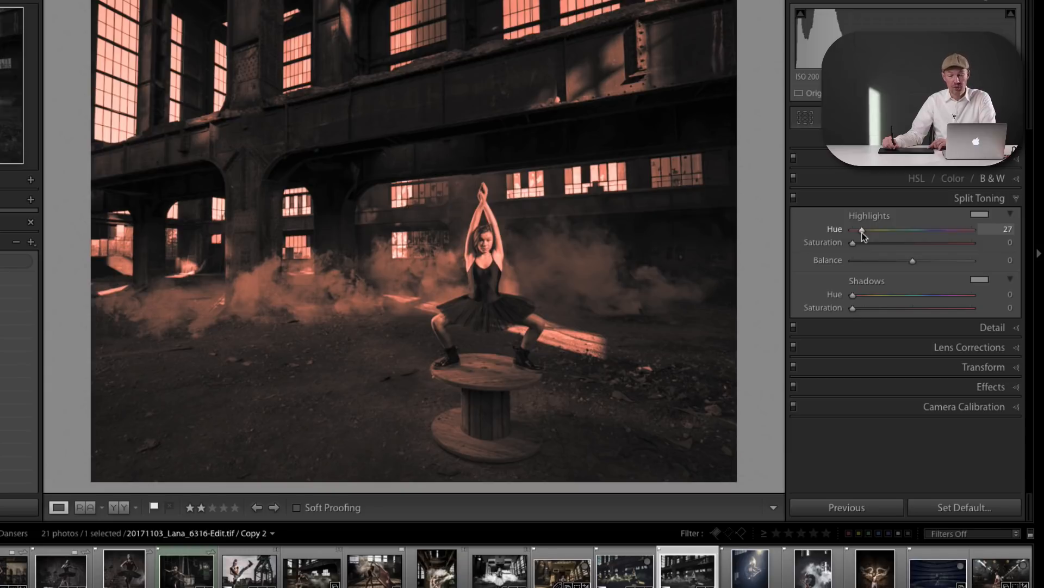
{"action": "left_click_drag", "start_coordinate": [862, 233], "coordinate": [871, 232]}
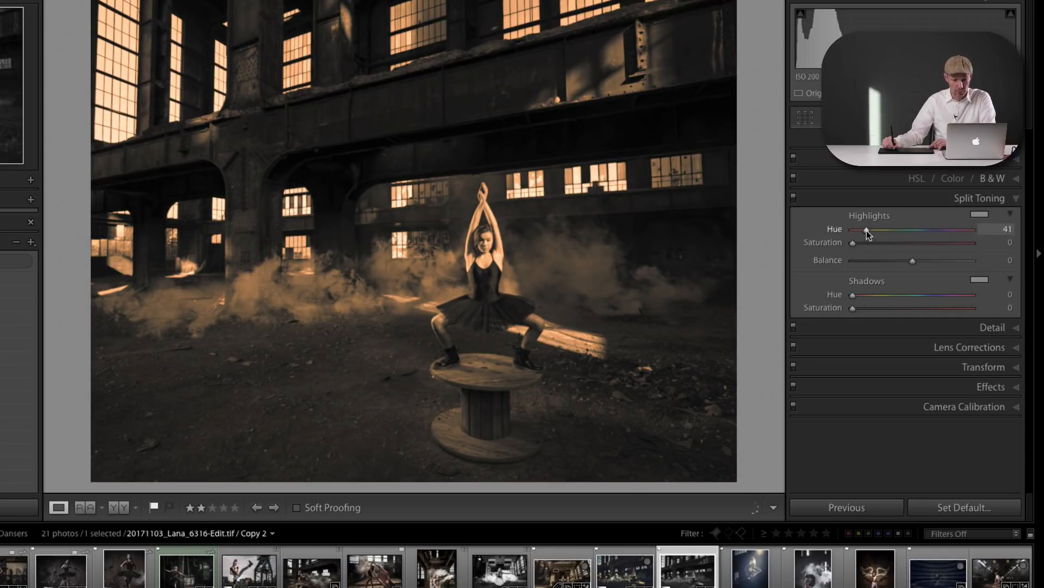
{"action": "left_click_drag", "start_coordinate": [867, 231], "coordinate": [865, 230]}
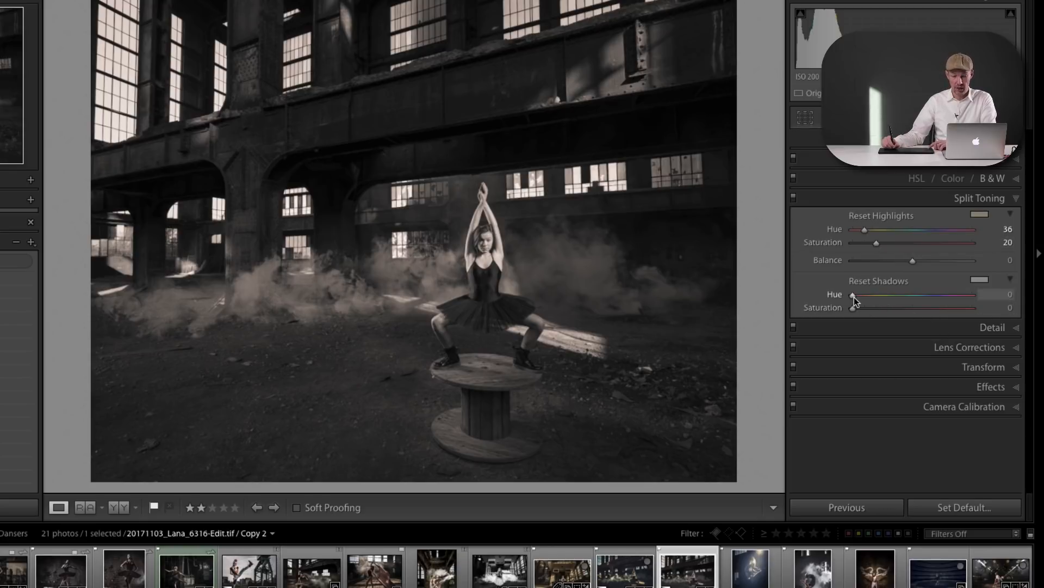
- Set the split-toning shadows to Hue 248 using the full-saturation preview, and raise their Saturation
{"action": "left_click_drag", "start_coordinate": [854, 297], "coordinate": [936, 300]}
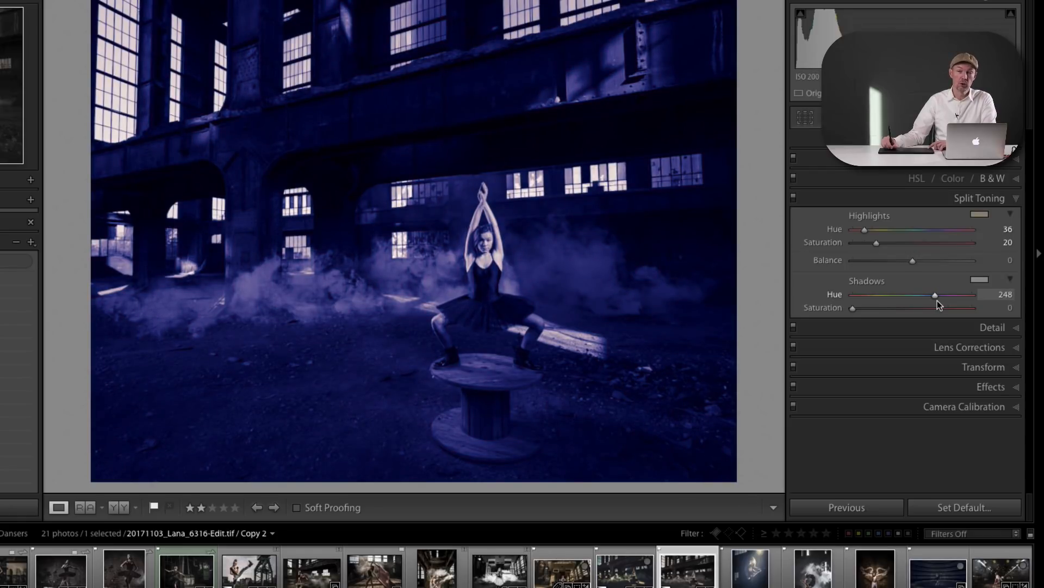
{"action": "left_click_drag", "start_coordinate": [938, 300], "coordinate": [935, 295]}
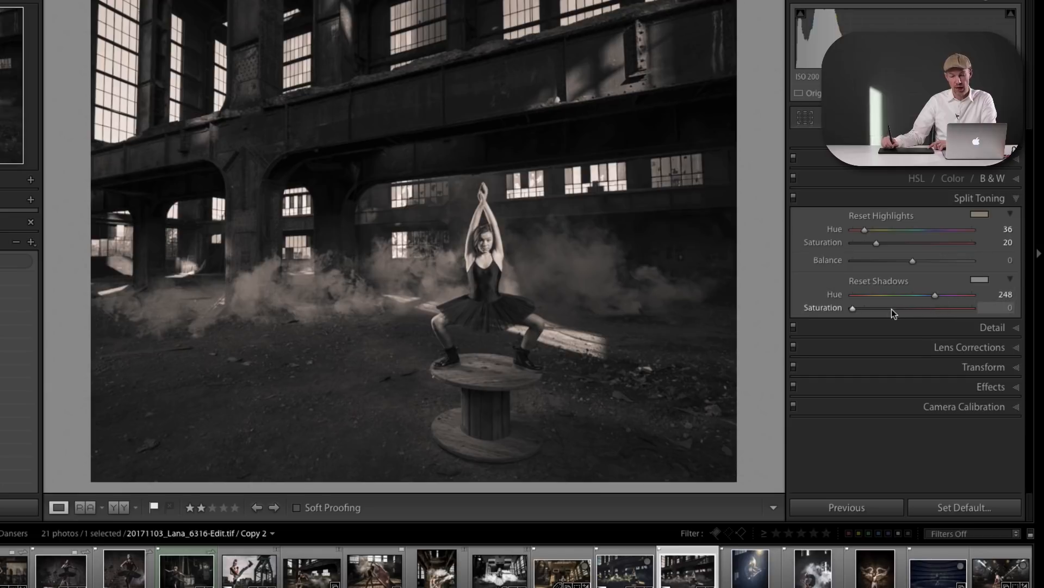
{"action": "left_click_drag", "start_coordinate": [853, 312], "coordinate": [854, 310]}
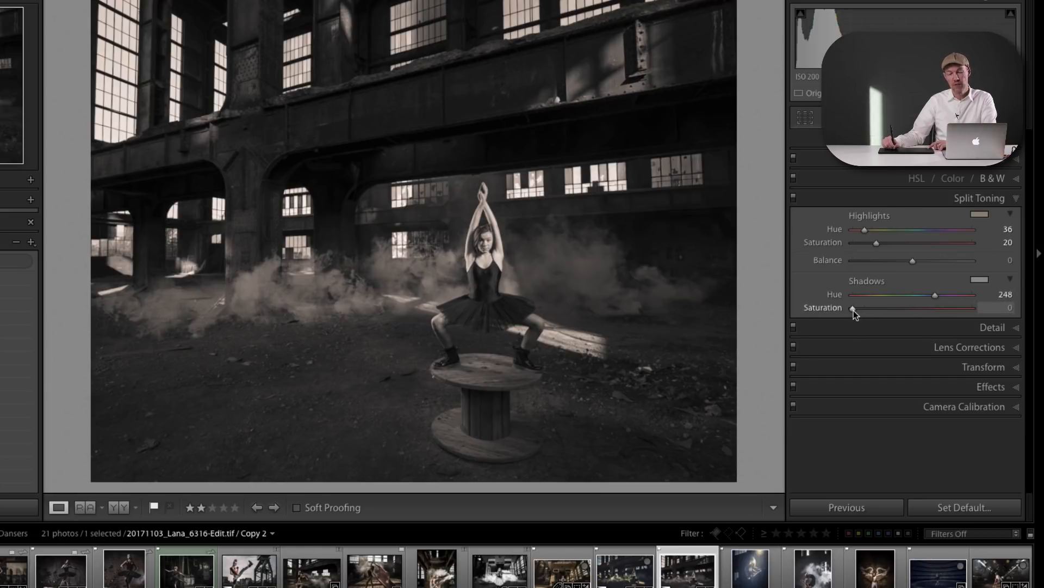
{"action": "left_click_drag", "start_coordinate": [853, 310], "coordinate": [883, 309]}
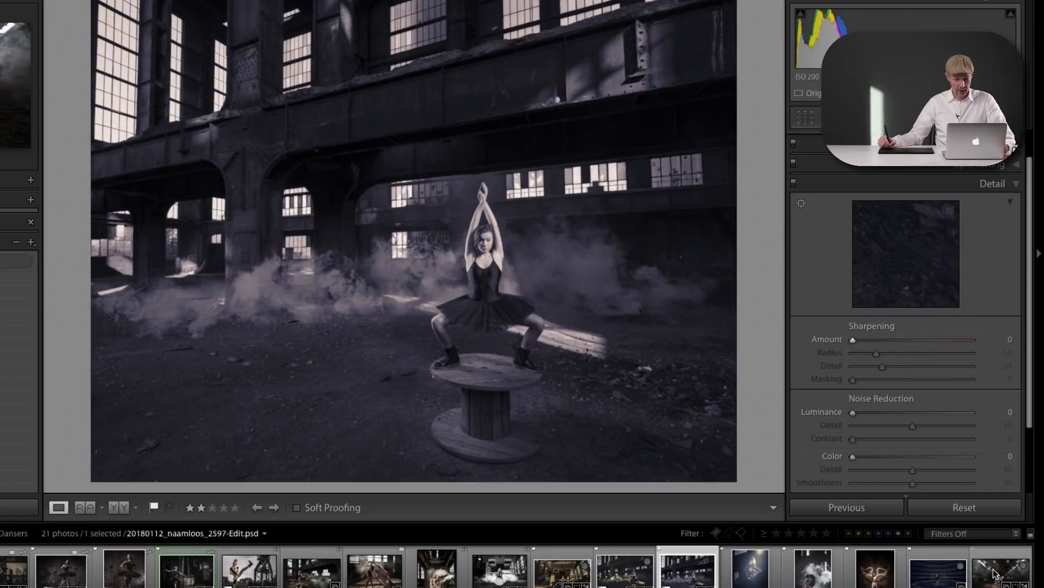
- Select the raw photo of the dancer holding the pink cloth and raise its sharpening Masking to 74 while previewing the mask
{"action": "left_click", "coordinate": [370, 576]}
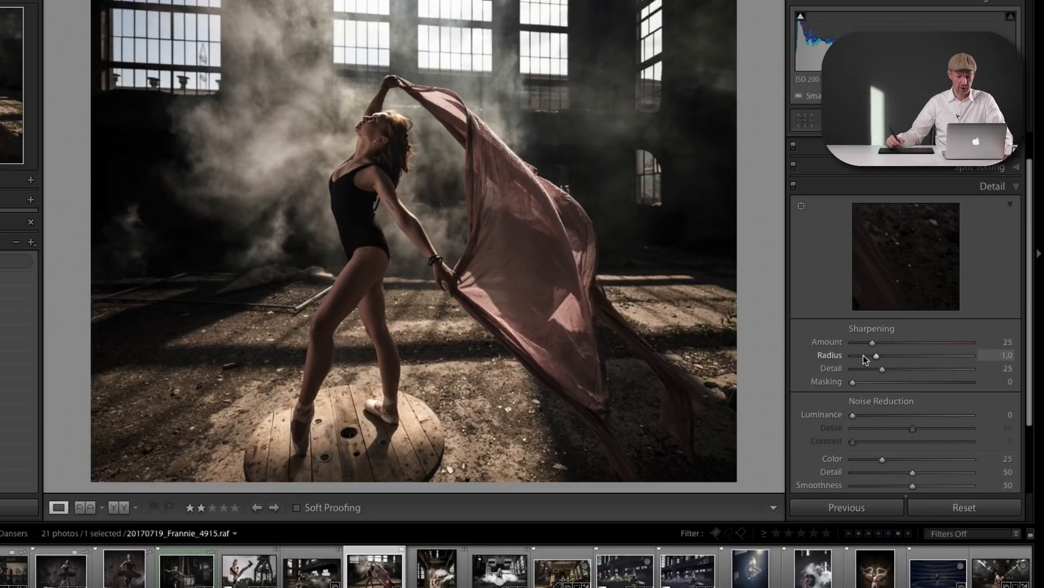
{"action": "key", "text": "alt"}
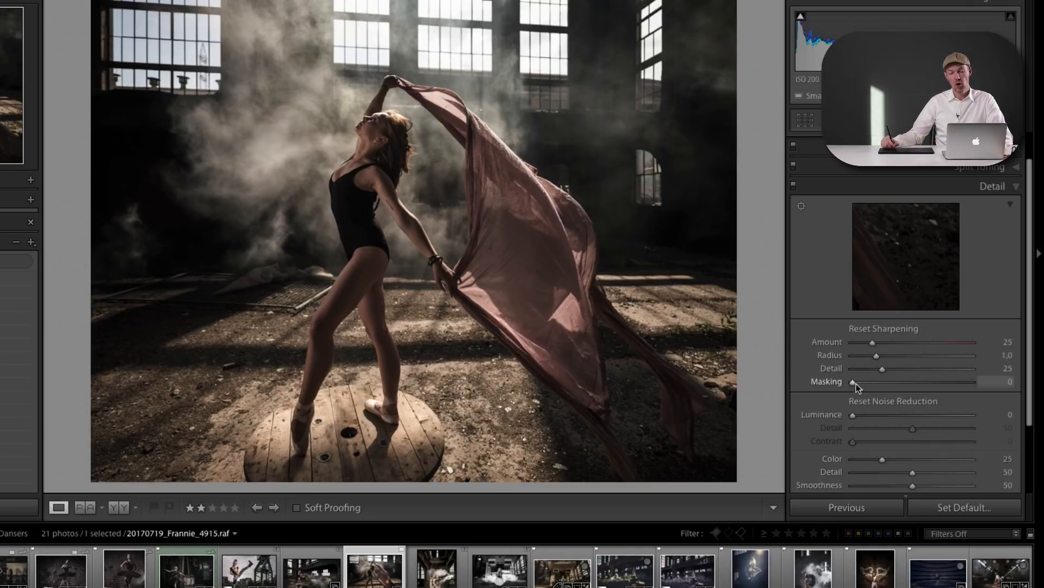
{"action": "key", "text": "alt"}
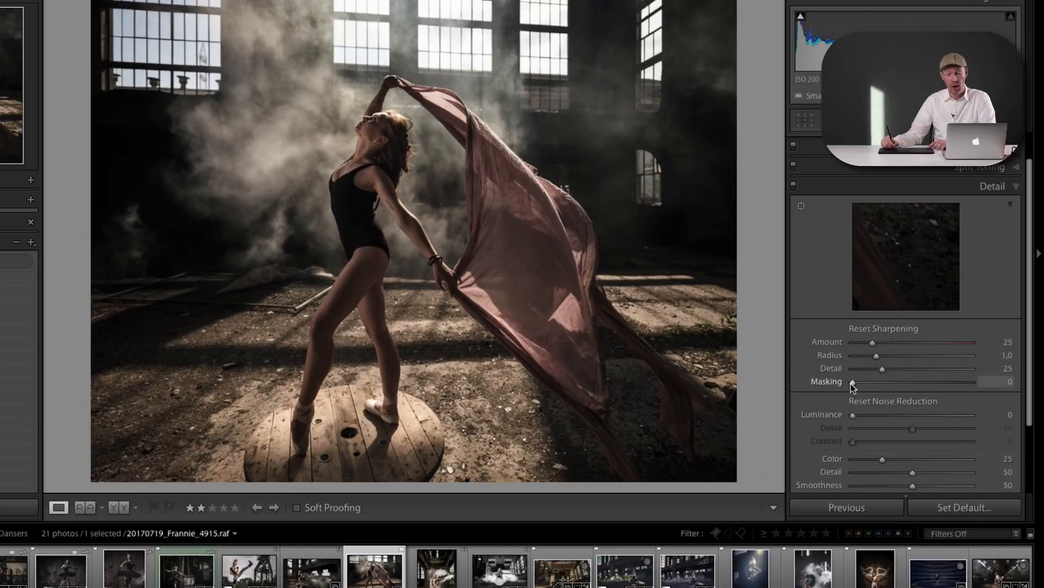
{"action": "left_click_drag", "start_coordinate": [854, 383], "coordinate": [899, 380]}
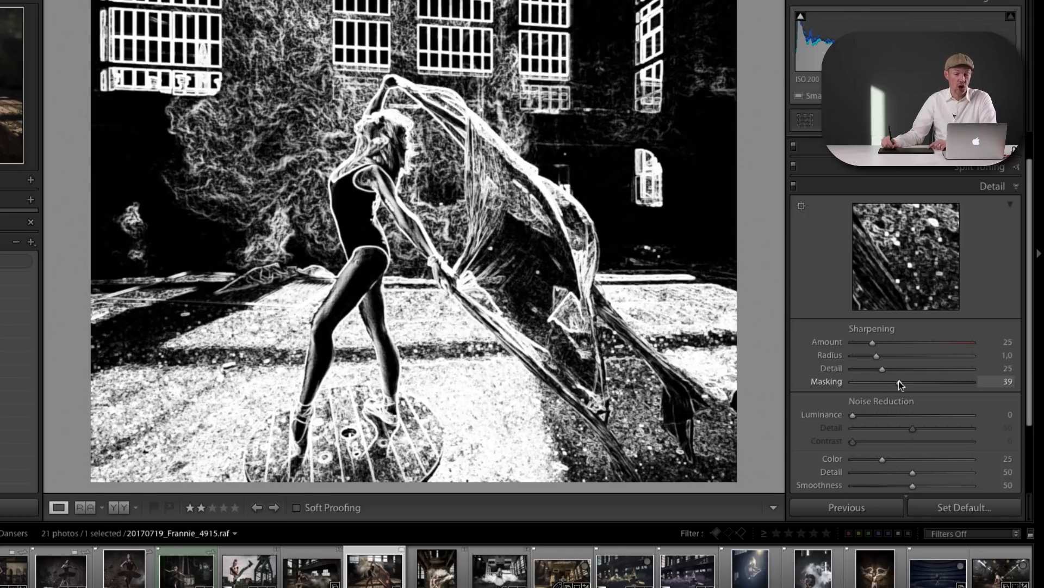
{"action": "left_click_drag", "start_coordinate": [903, 379], "coordinate": [925, 378]}
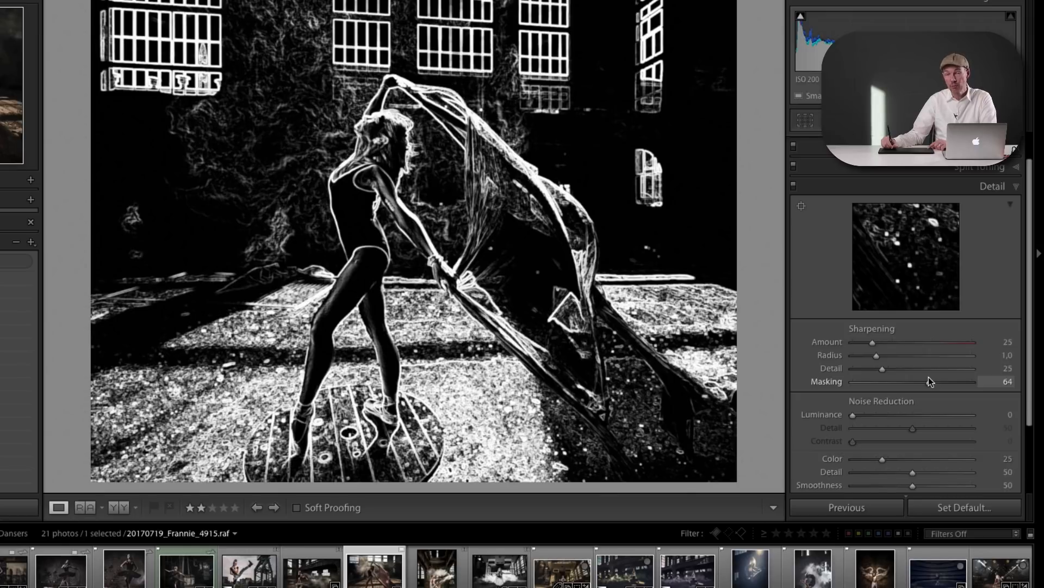
{"action": "left_click_drag", "start_coordinate": [929, 377], "coordinate": [930, 376]}
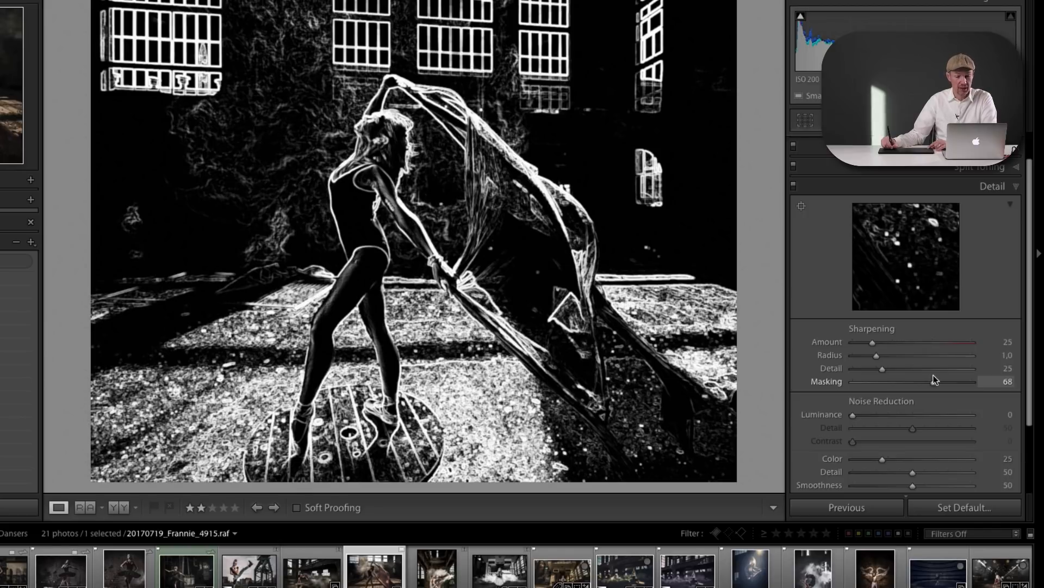
{"action": "left_click_drag", "start_coordinate": [934, 379], "coordinate": [937, 379]}
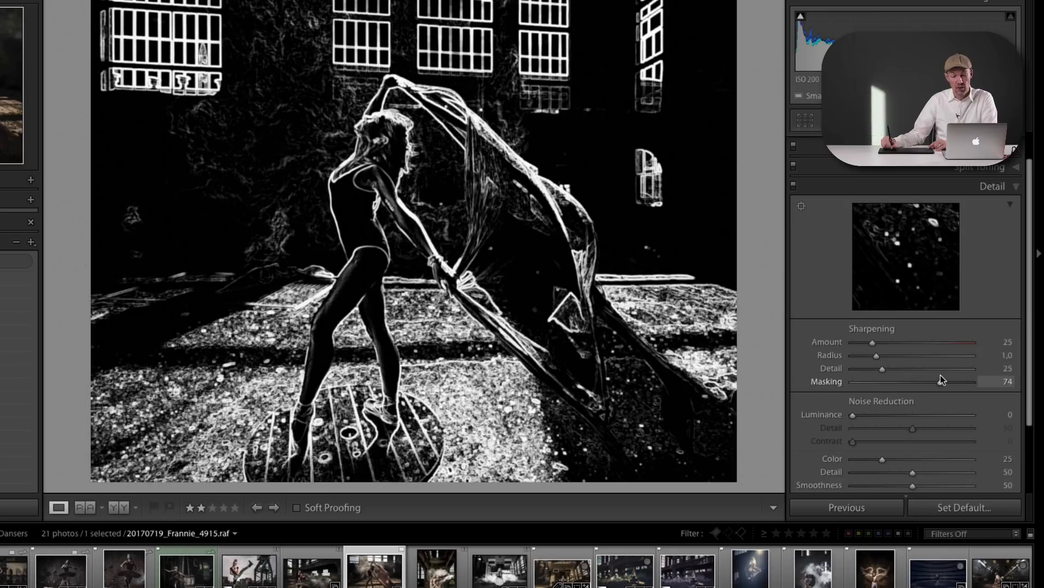
- Set the sharpening Masking to 72 while previewing the mask, and inspect the cloth at full magnification
{"action": "left_click_drag", "start_coordinate": [942, 379], "coordinate": [938, 379]}
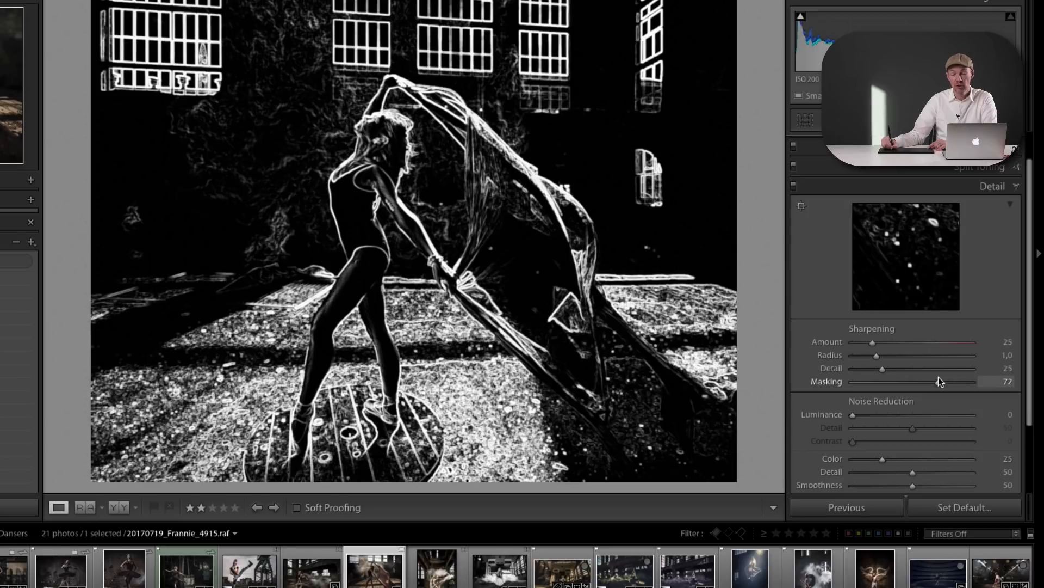
{"action": "left_click_drag", "start_coordinate": [938, 379], "coordinate": [938, 379]}
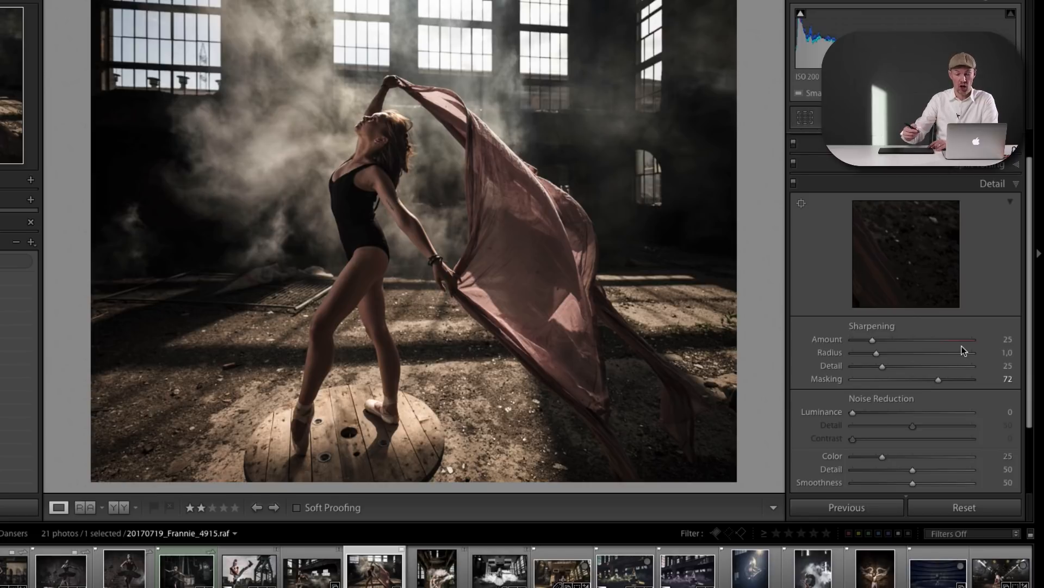
{"action": "left_click", "coordinate": [607, 278]}
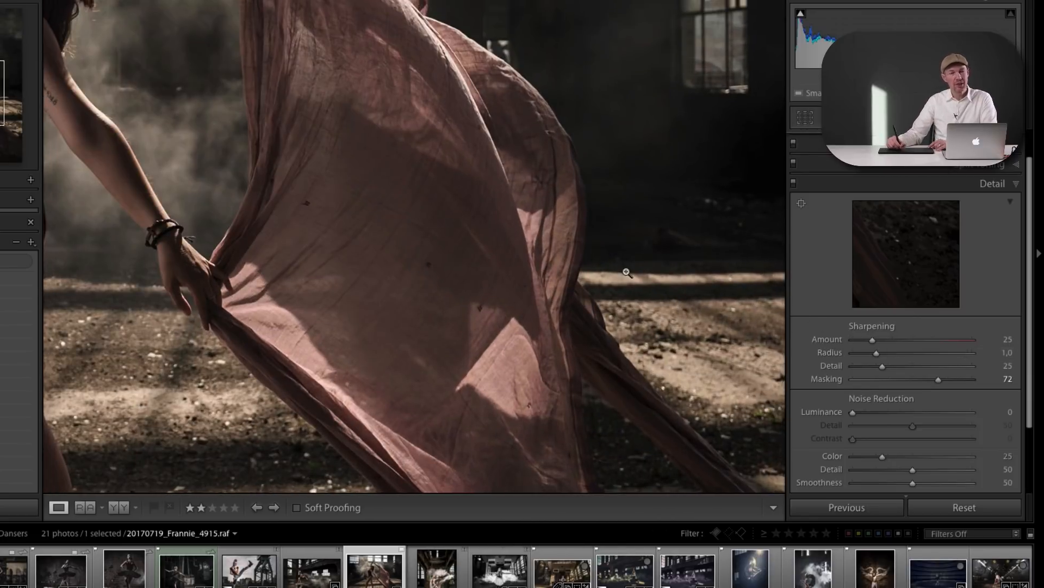
{"action": "left_click", "coordinate": [626, 272]}
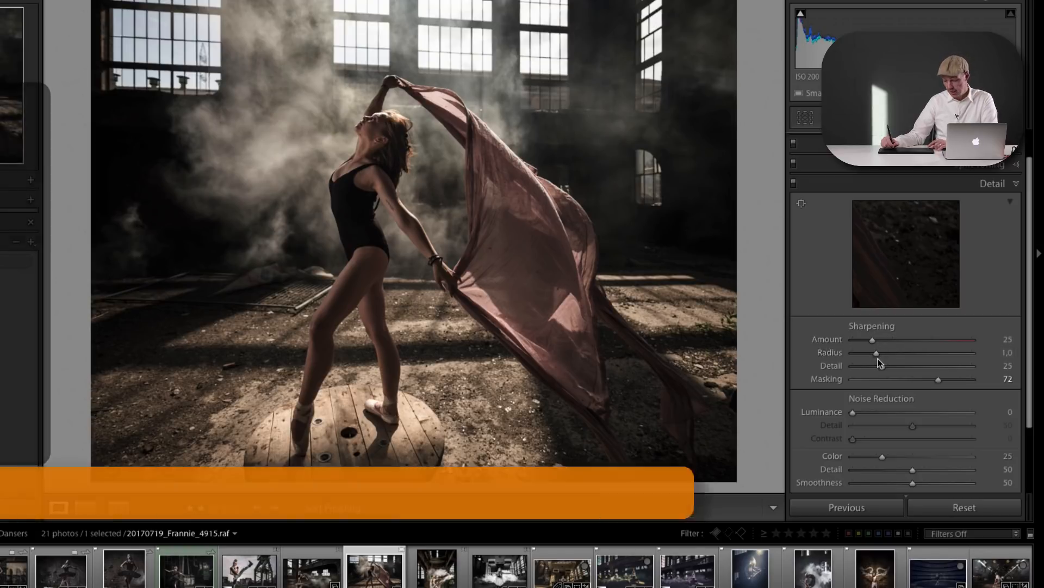
- Set the sharpening Amount to 65, Radius to 2,1 and Detail to 65 while watching the grayscale preview
{"action": "key", "text": "alt"}
{"action": "left_click_drag", "start_coordinate": [873, 341], "coordinate": [916, 363]}
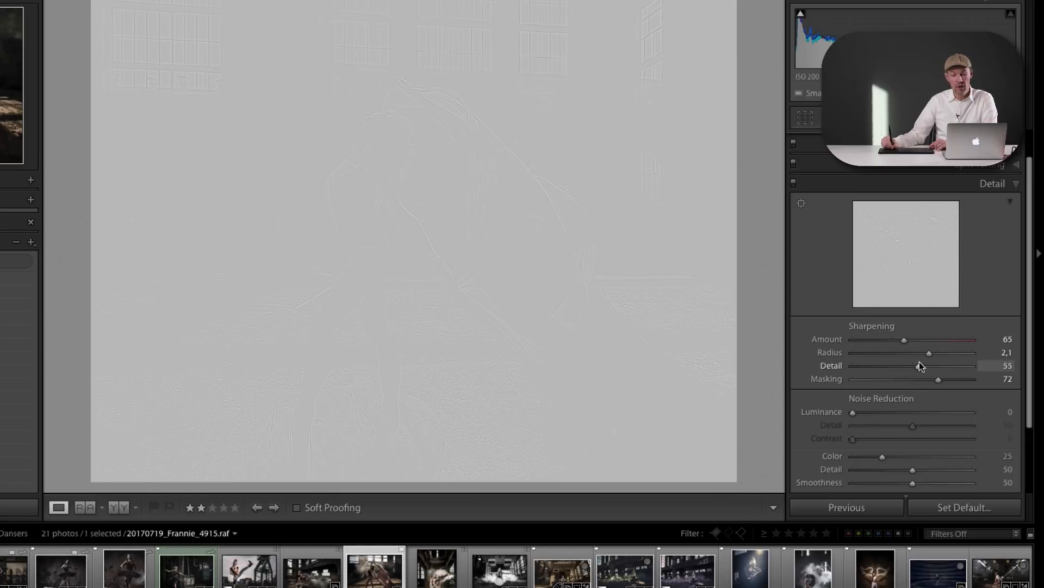
{"action": "left_click_drag", "start_coordinate": [919, 361], "coordinate": [936, 362]}
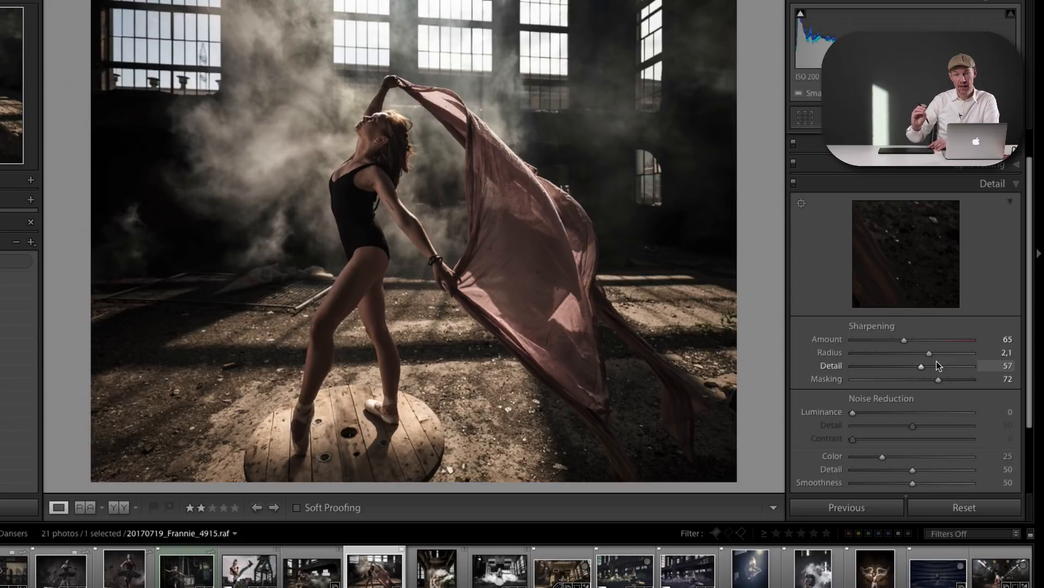
{"action": "left_click", "coordinate": [409, 212]}
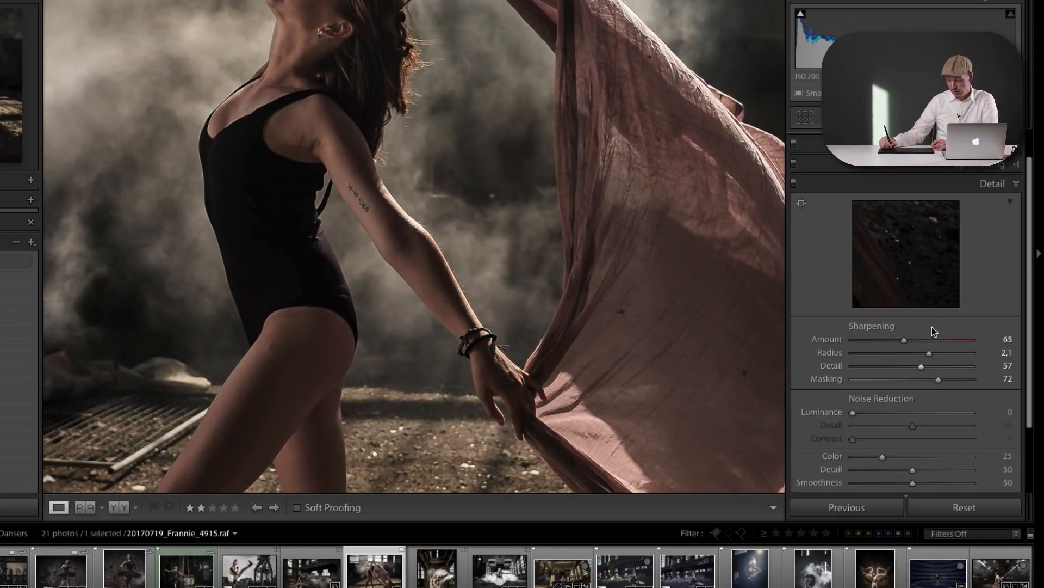
{"action": "key", "text": "alt"}
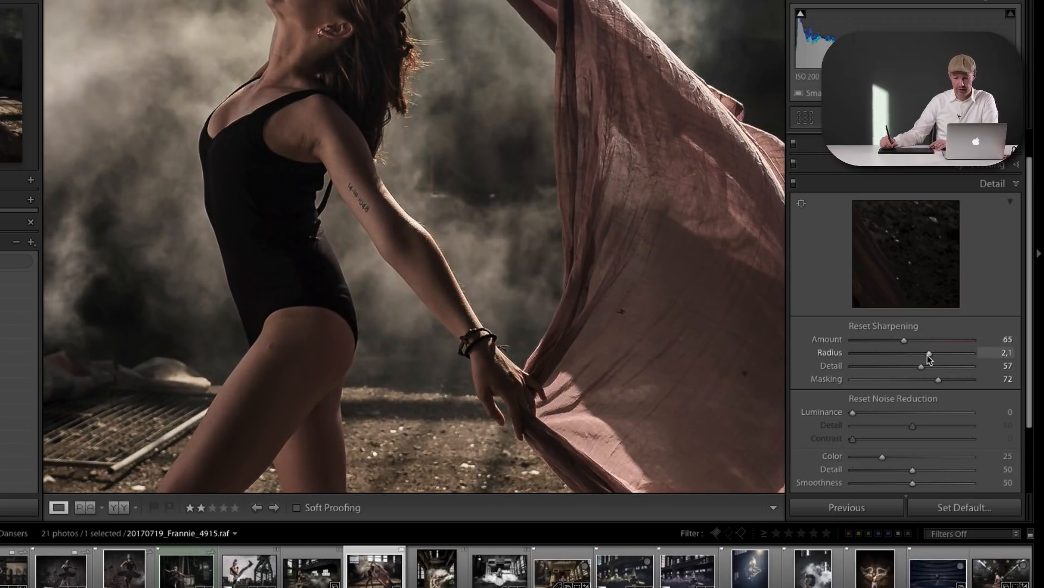
{"action": "left_click_drag", "start_coordinate": [922, 366], "coordinate": [928, 367]}
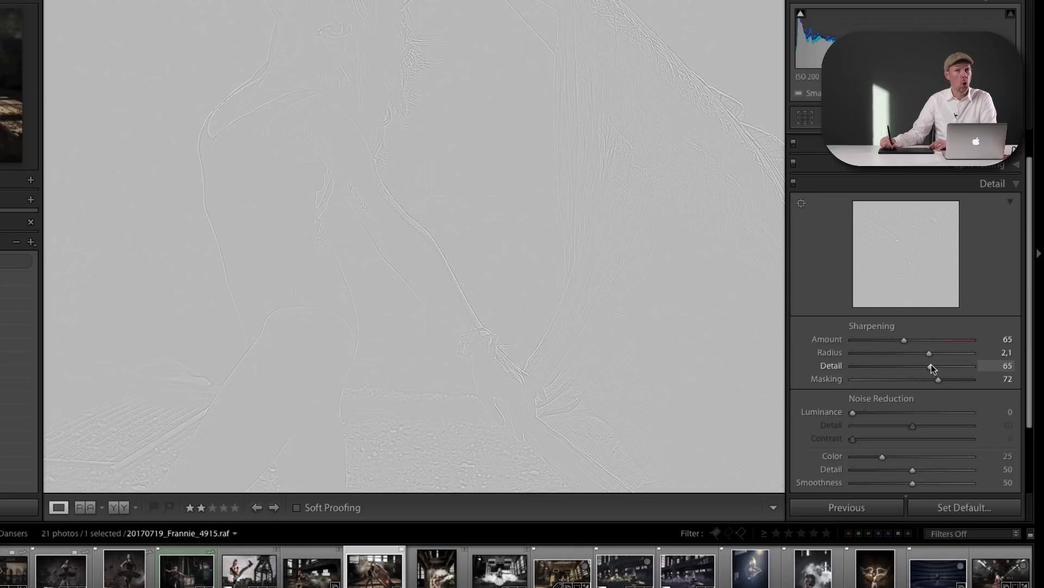
{"action": "key", "text": "alt"}
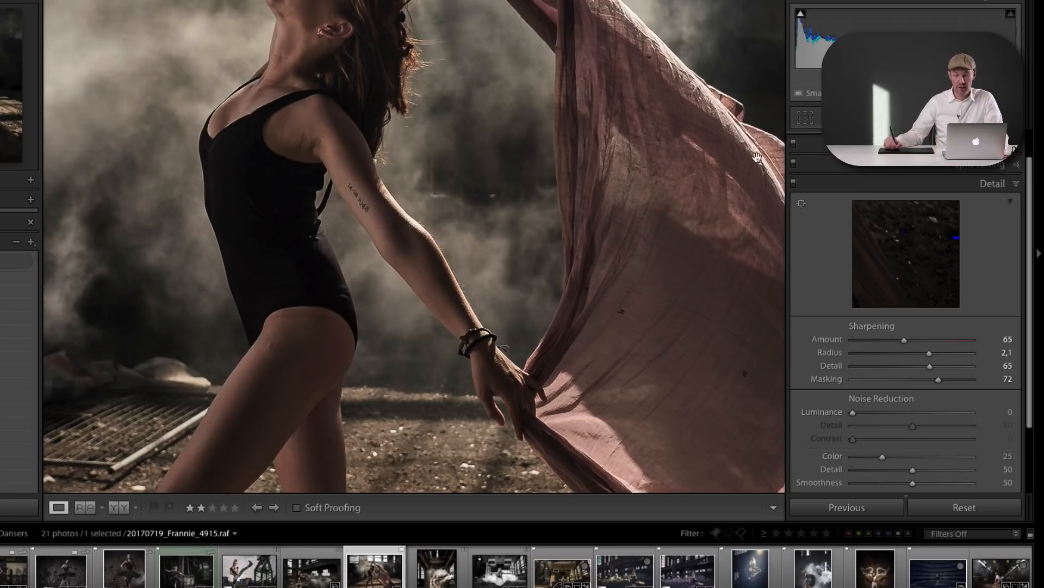
- Darken the folds along the pink cloth's edge with an Adjustment Brush stroke and set its Exposure to −3,70
{"action": "key", "text": "k"}
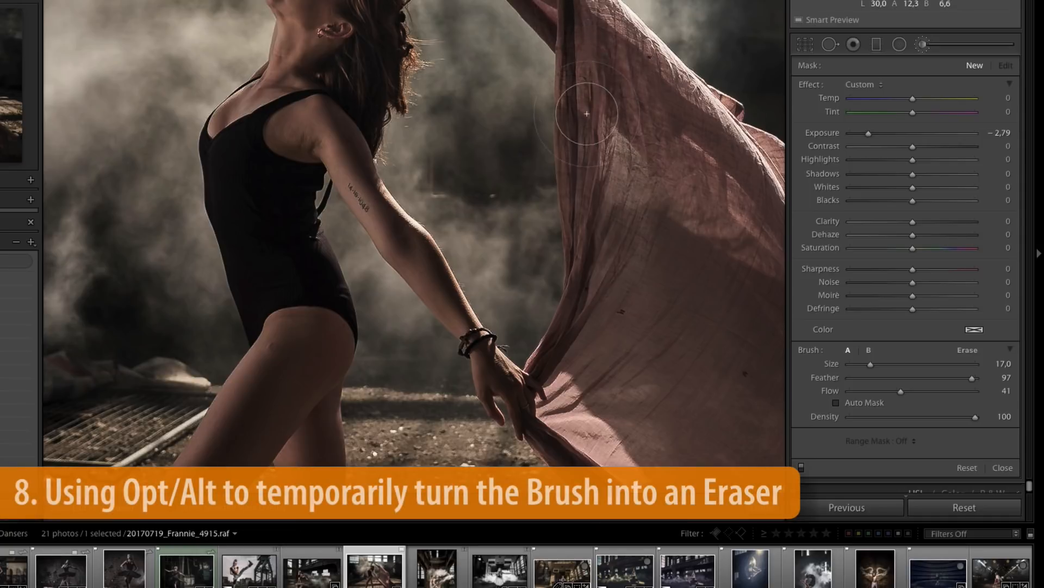
{"action": "mouse_move", "coordinate": [587, 114]}
{"action": "left_mouse_down"}
{"action": "mouse_move", "coordinate": [609, 33]}
{"action": "mouse_move", "coordinate": [620, 229]}
{"action": "mouse_move", "coordinate": [551, 417]}
{"action": "mouse_move", "coordinate": [585, 303]}
{"action": "mouse_move", "coordinate": [553, 201]}
{"action": "mouse_move", "coordinate": [560, 78]}
{"action": "mouse_move", "coordinate": [541, 206]}
{"action": "mouse_move", "coordinate": [580, 240]}
{"action": "left_mouse_up"}
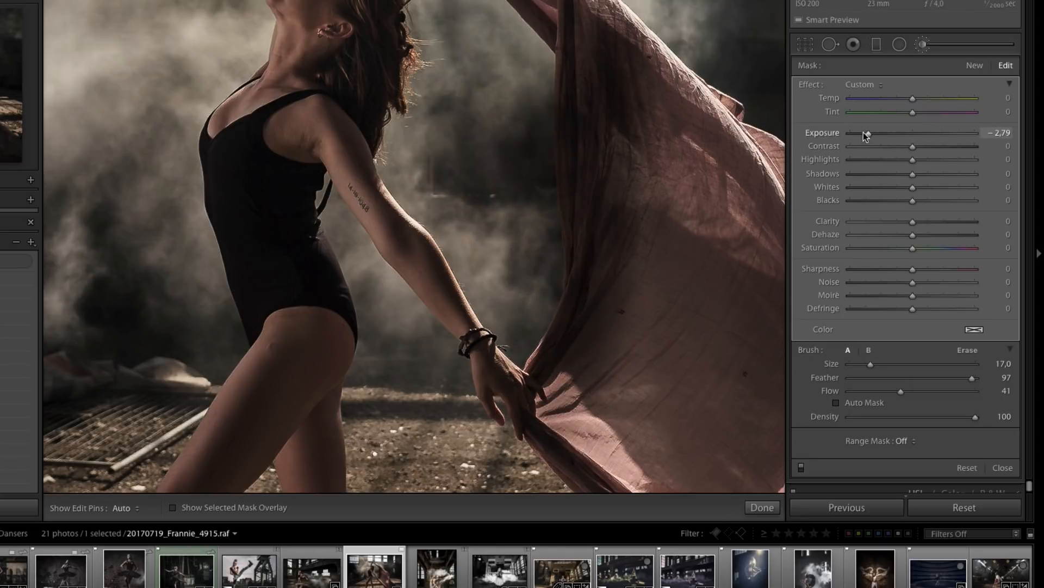
{"action": "left_click_drag", "start_coordinate": [863, 132], "coordinate": [854, 133]}
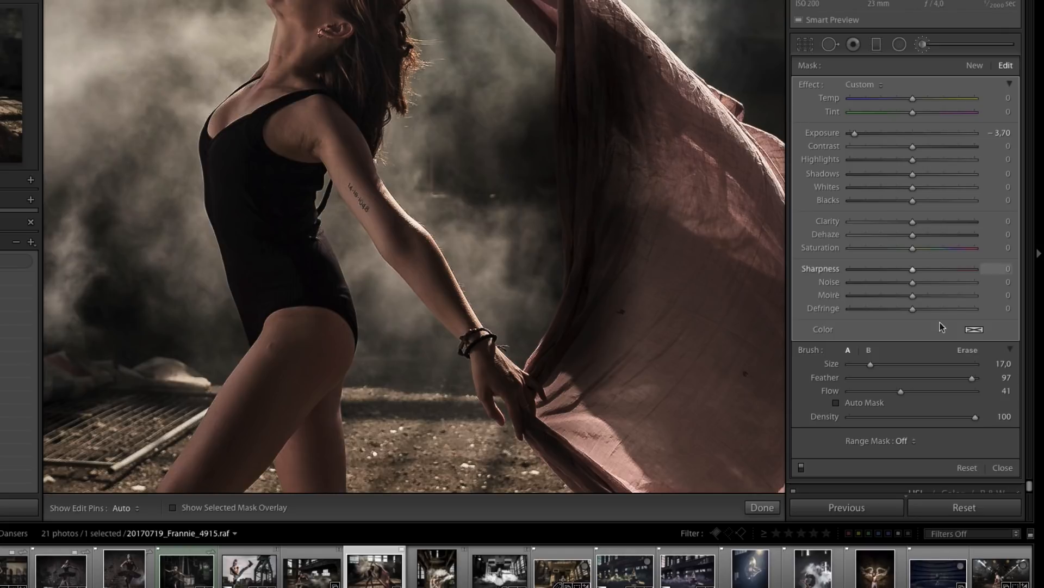
- Erase the brush mask from the smoky background beside the cloth, using the temporary eraser at size 5,0 with Auto Mask on
{"action": "left_click", "coordinate": [969, 350]}
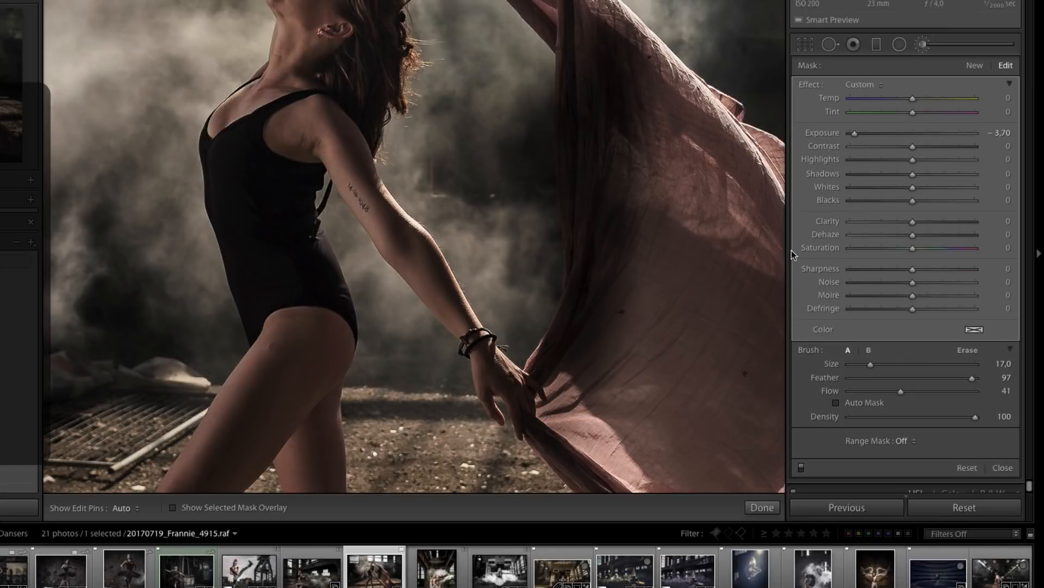
{"action": "key", "text": "alt"}
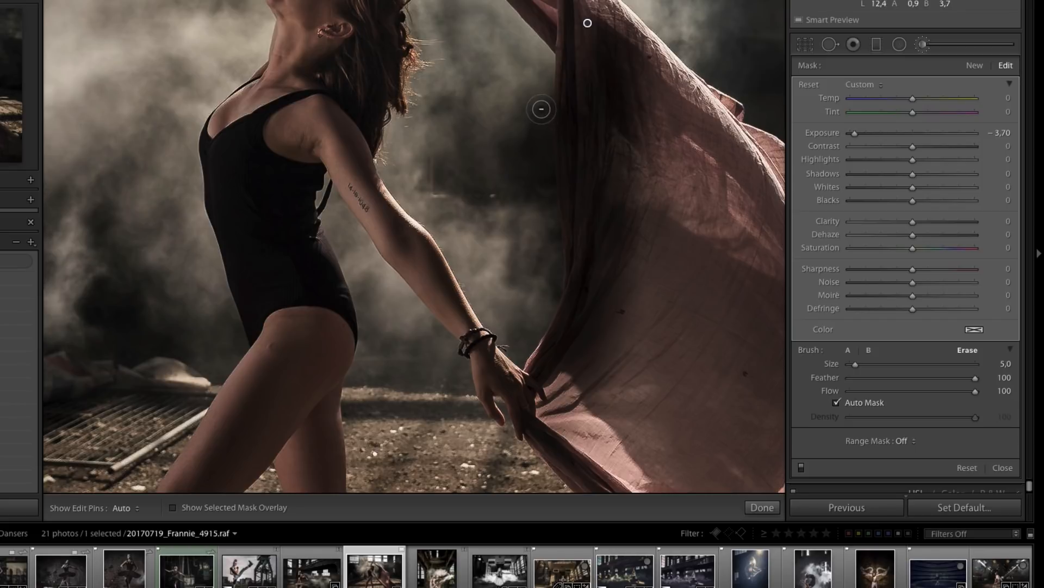
{"action": "key", "text": "h"}
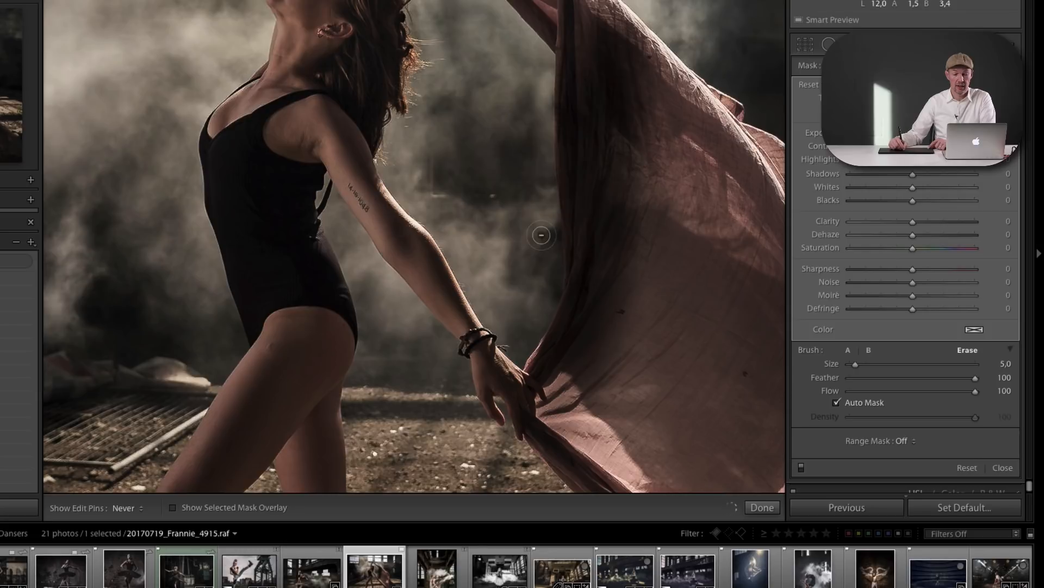
{"action": "mouse_move", "coordinate": [554, 250]}
{"action": "left_mouse_down"}
{"action": "mouse_move", "coordinate": [550, 283]}
{"action": "mouse_move", "coordinate": [546, 246]}
{"action": "mouse_move", "coordinate": [529, 300]}
{"action": "mouse_move", "coordinate": [520, 296]}
{"action": "left_mouse_up"}
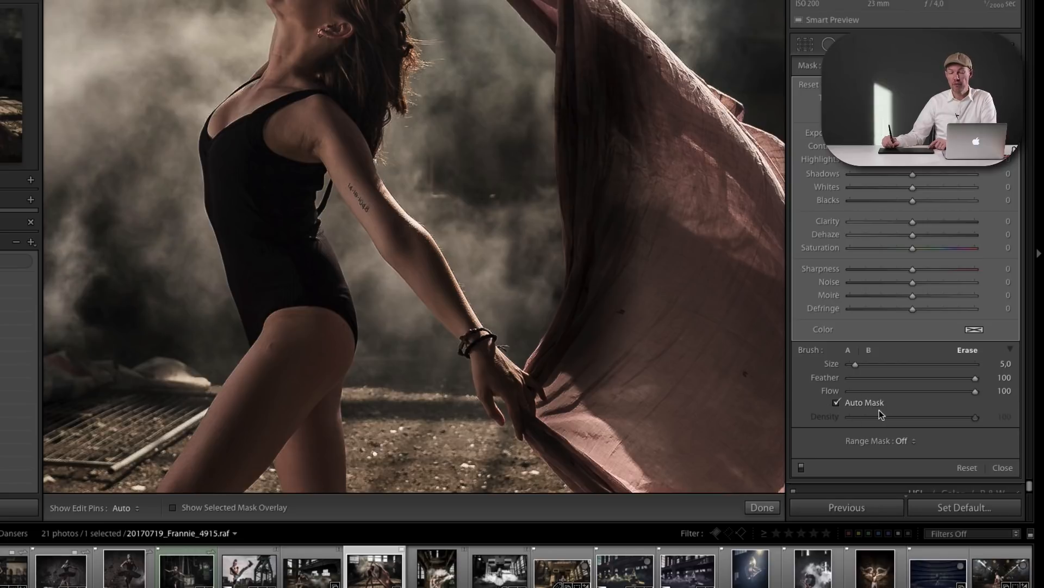
- Turn off Auto Mask for the eraser and erase the brush mask beside the lower part of the cloth's edge
{"action": "key", "text": "alt"}
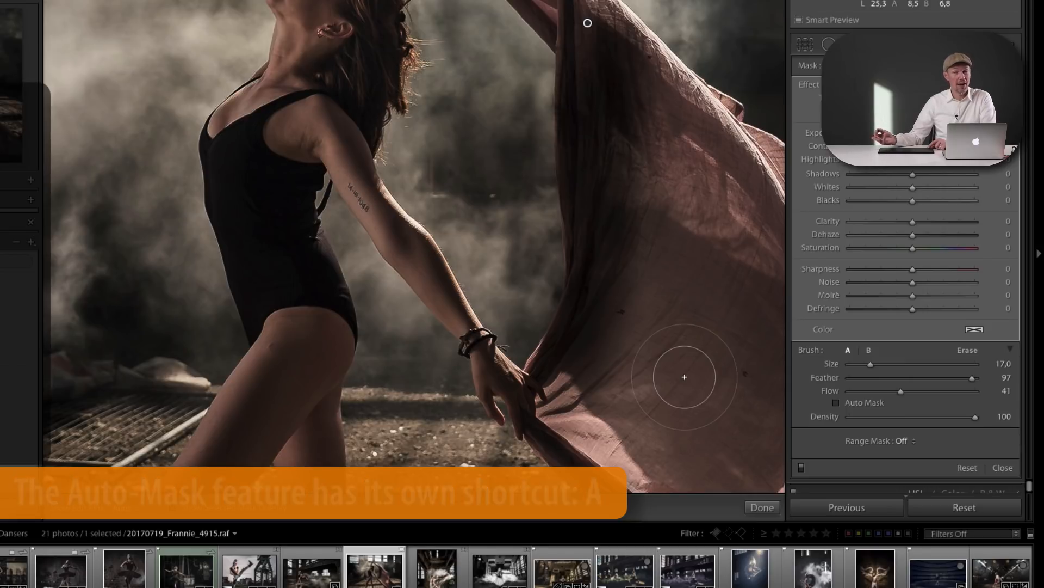
{"action": "key", "text": "alt"}
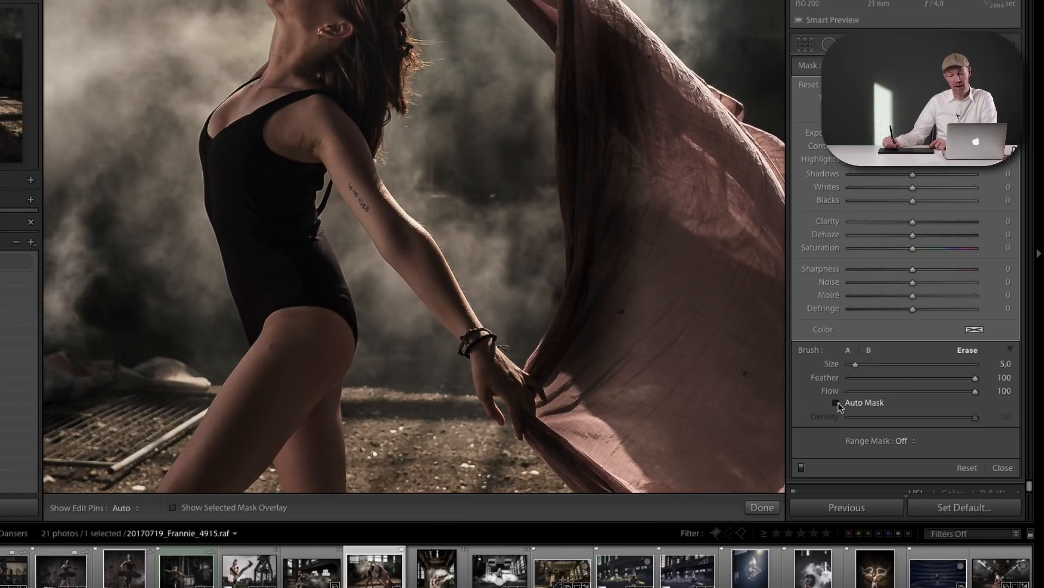
{"action": "left_click", "coordinate": [836, 402]}
{"action": "key", "text": "h"}
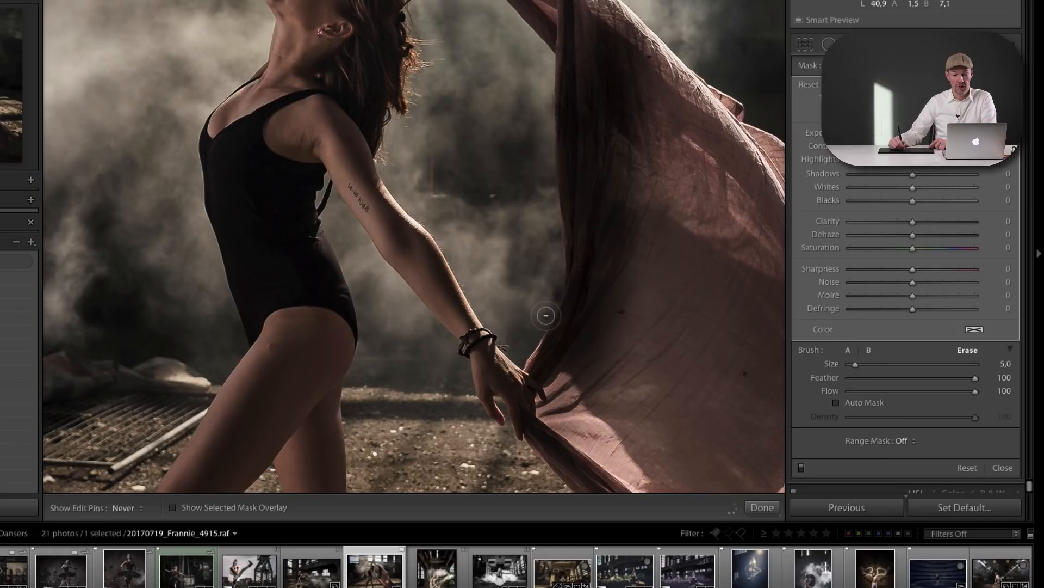
{"action": "key", "text": "h"}
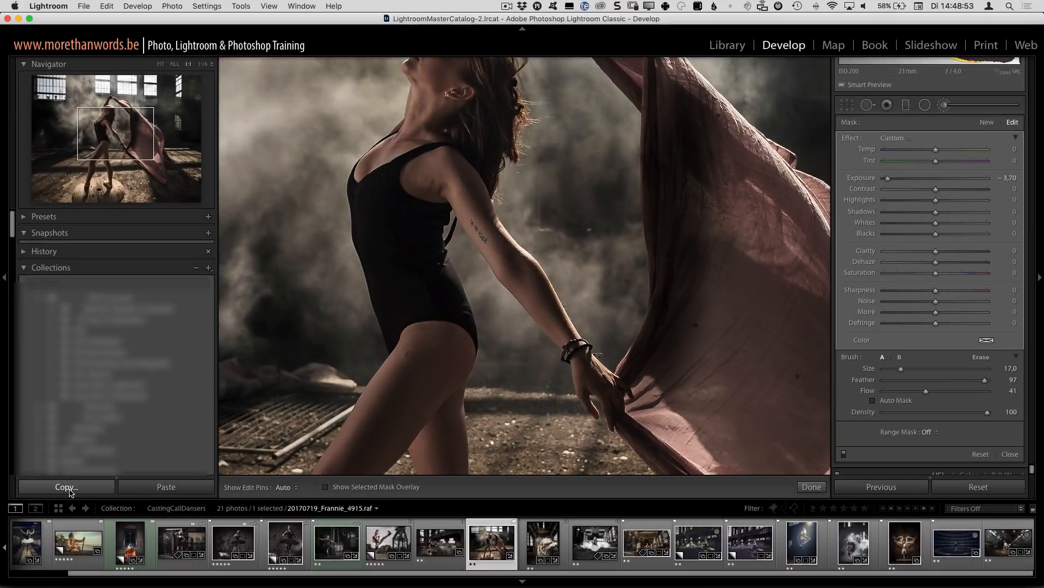
- Review the Copy Settings options, add the adjacent photo to the selection and review the Synchronize Settings options, cancelling both dialogs
{"action": "left_click", "coordinate": [67, 487]}
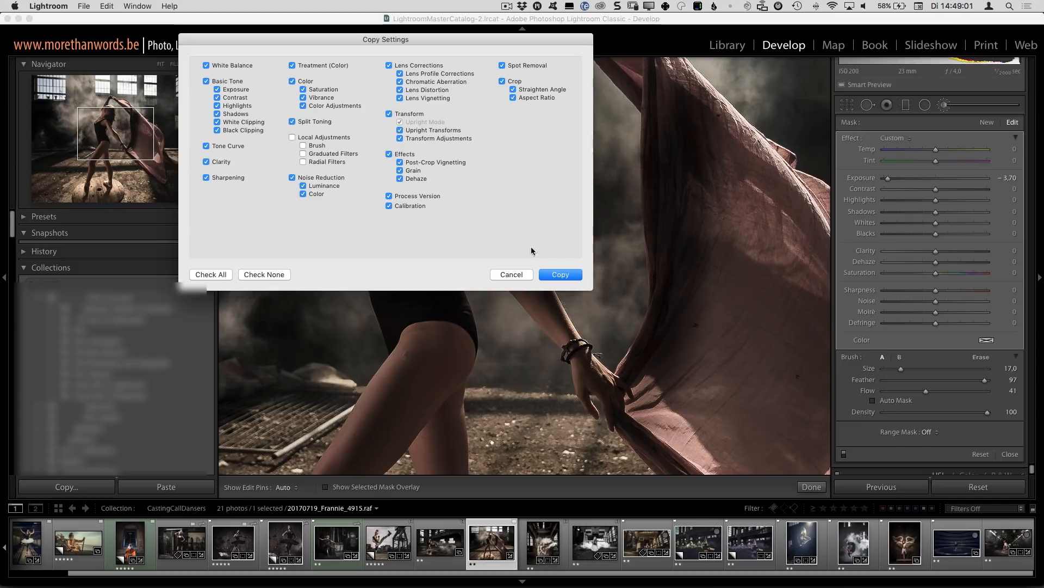
{"action": "left_click", "coordinate": [511, 274]}
{"action": "left_click", "coordinate": [543, 541], "text": "super"}
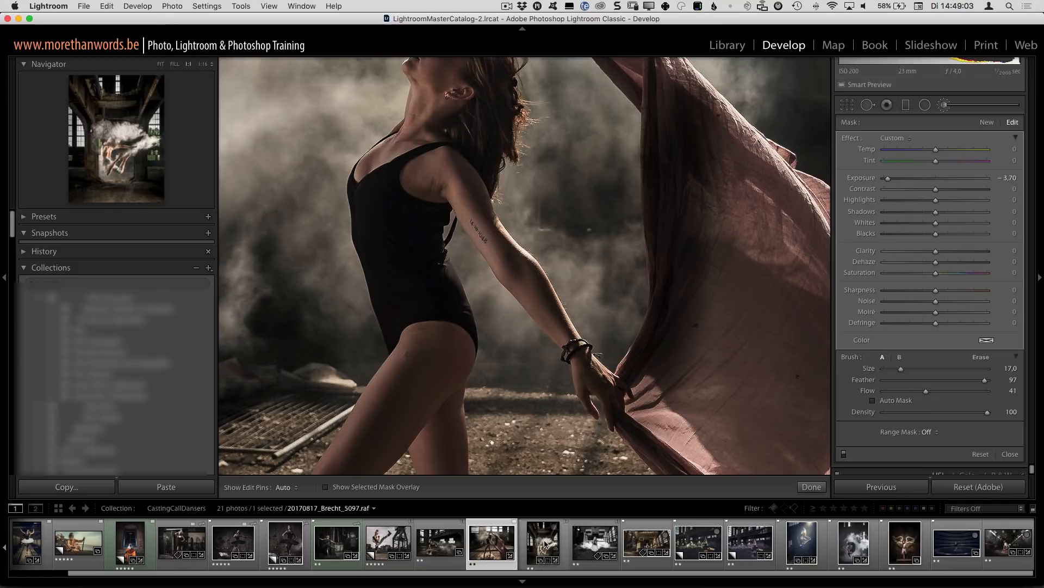
{"action": "left_click", "coordinate": [895, 492]}
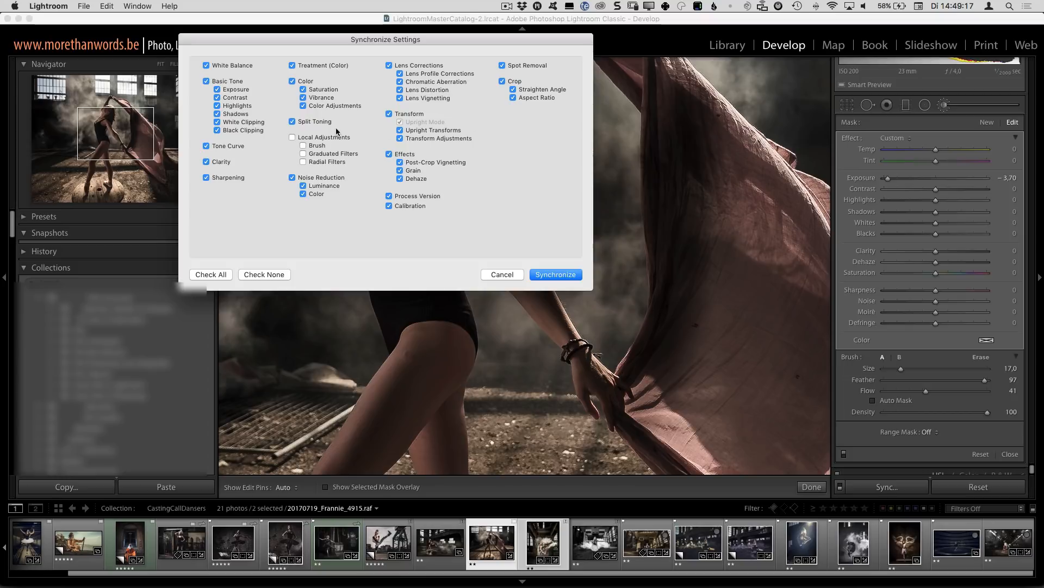
{"action": "left_click", "coordinate": [514, 274]}
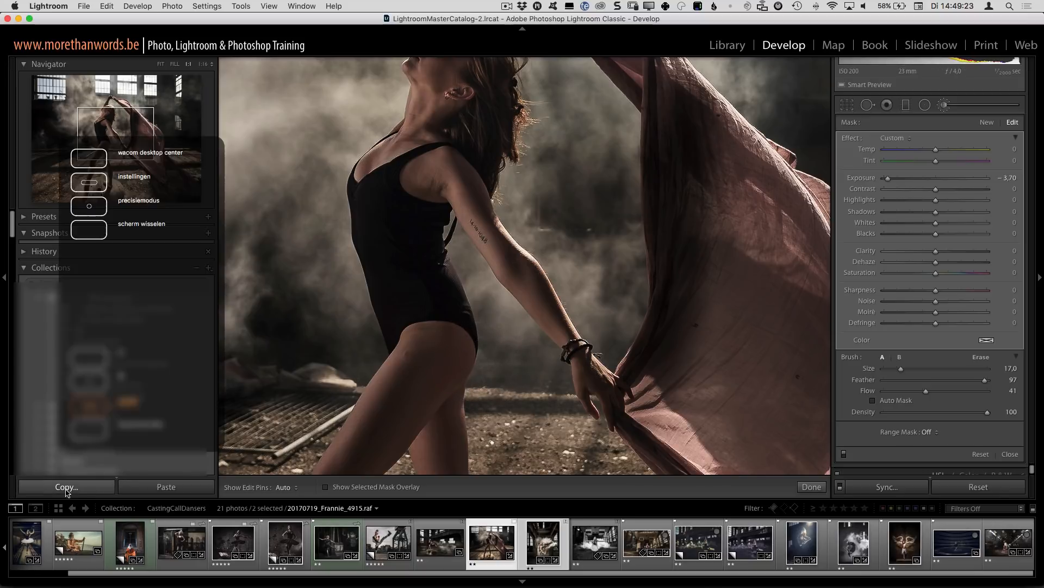
- Copy only the Exposure, Highlights, Shadows, Clarity and Split Toning settings, and copy them once more while bypassing the dialog
{"action": "key", "text": "alt"}
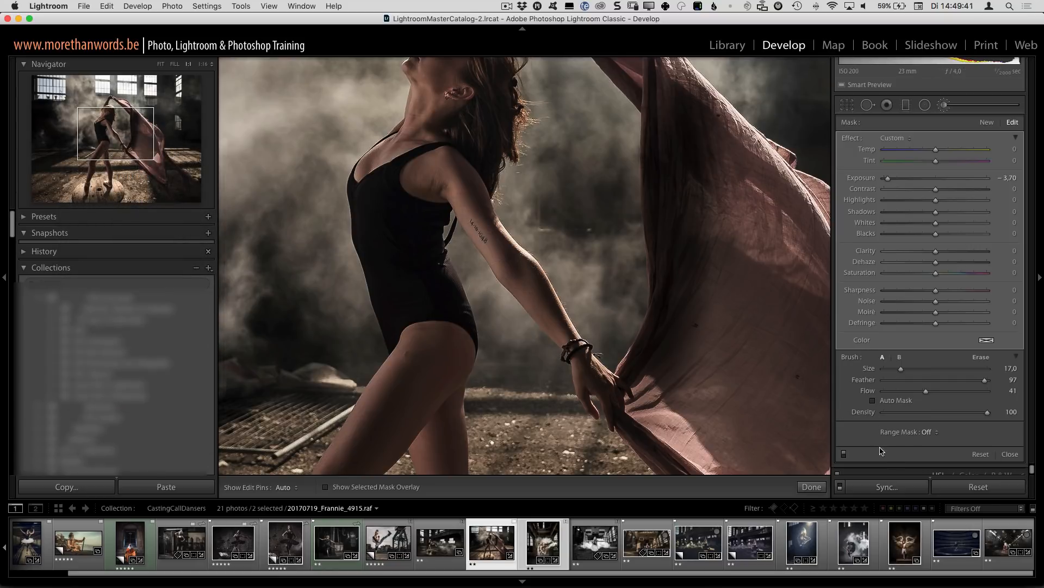
{"action": "left_click", "coordinate": [80, 487]}
{"action": "left_click", "coordinate": [255, 275]}
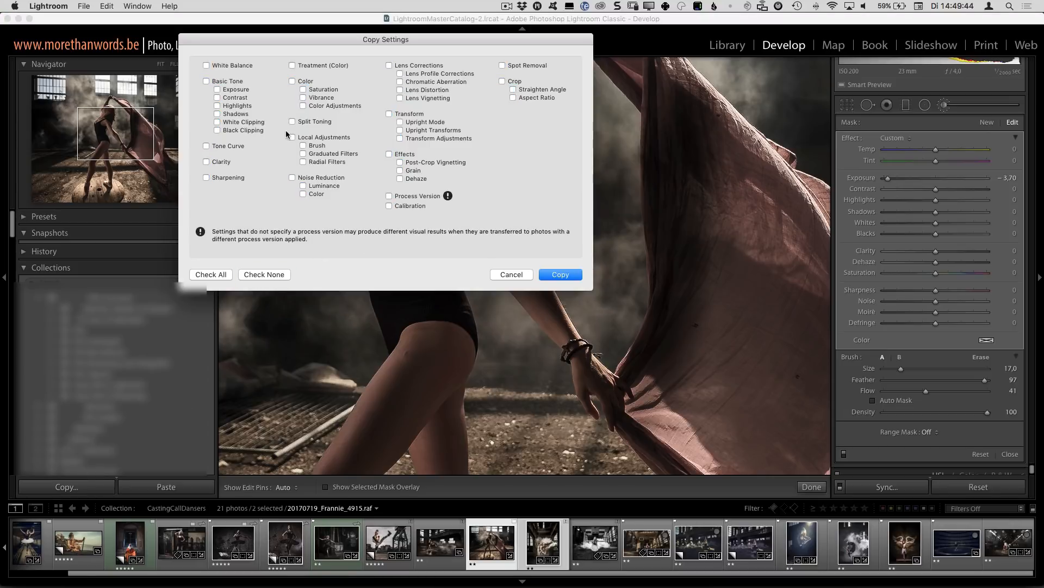
{"action": "left_click", "coordinate": [217, 90]}
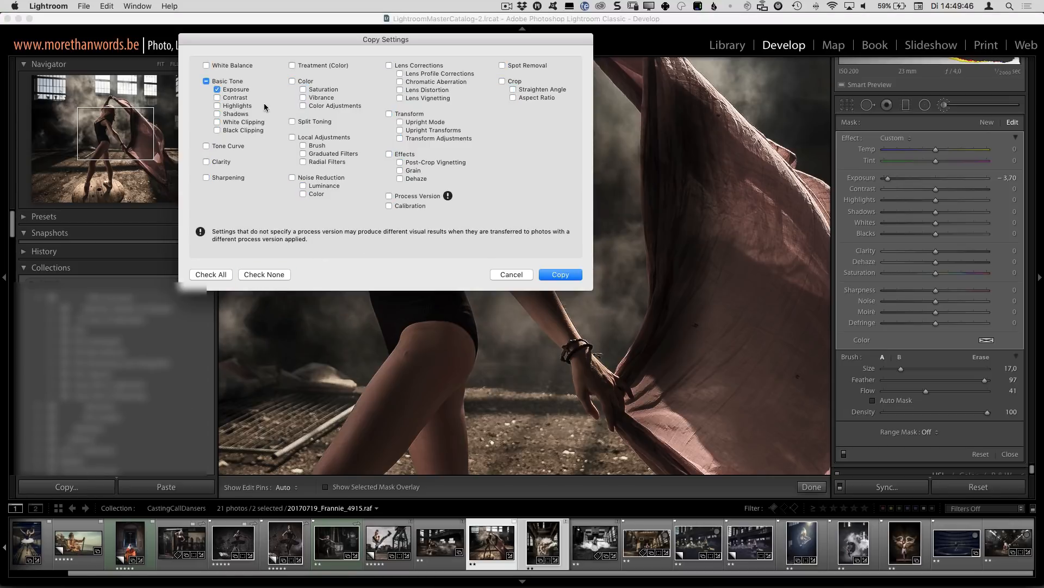
{"action": "left_click", "coordinate": [218, 105]}
{"action": "left_click", "coordinate": [218, 114]}
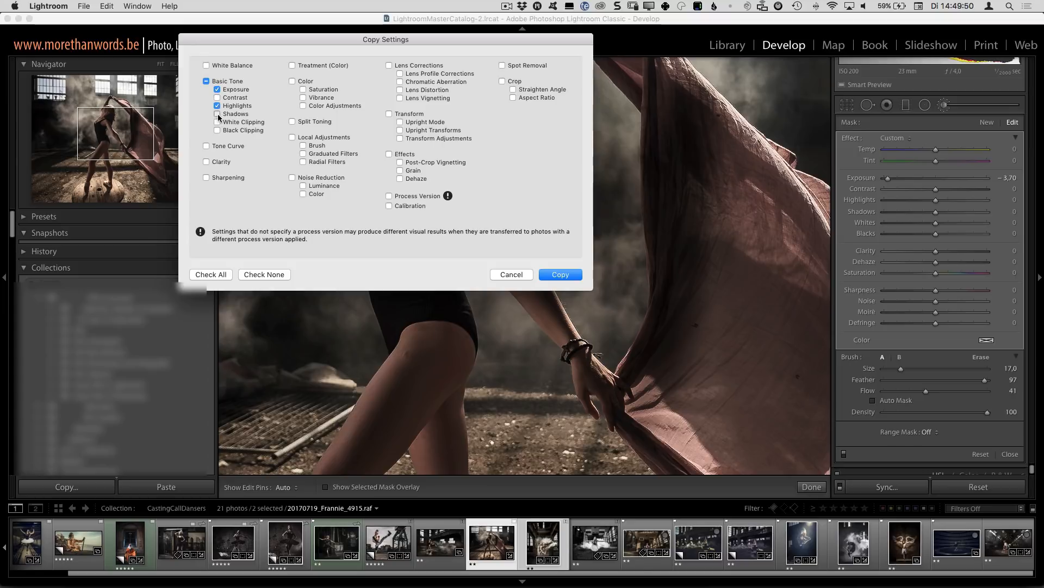
{"action": "left_click", "coordinate": [206, 163]}
{"action": "left_click", "coordinate": [292, 122]}
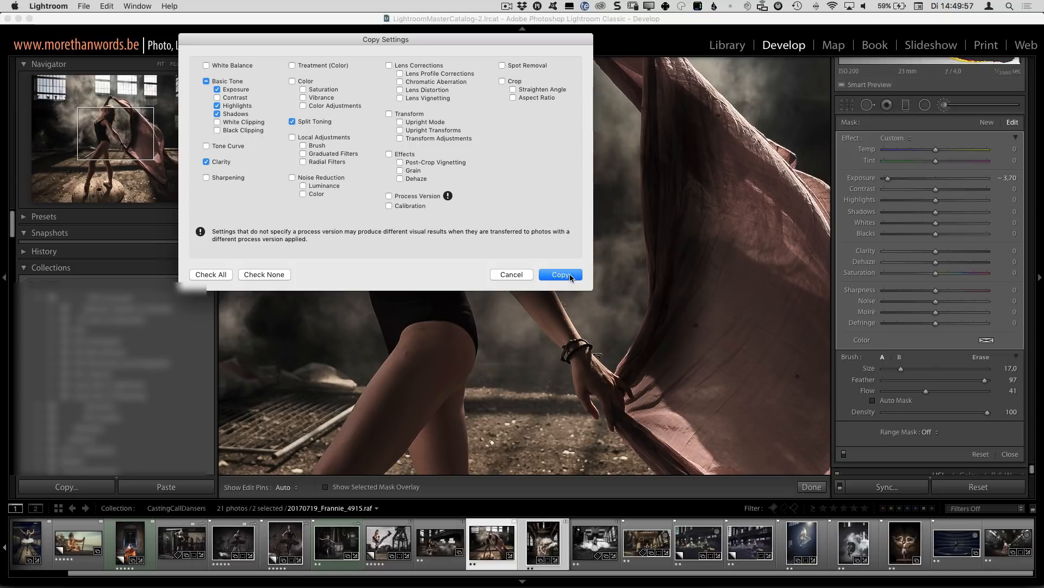
{"action": "left_click", "coordinate": [570, 276]}
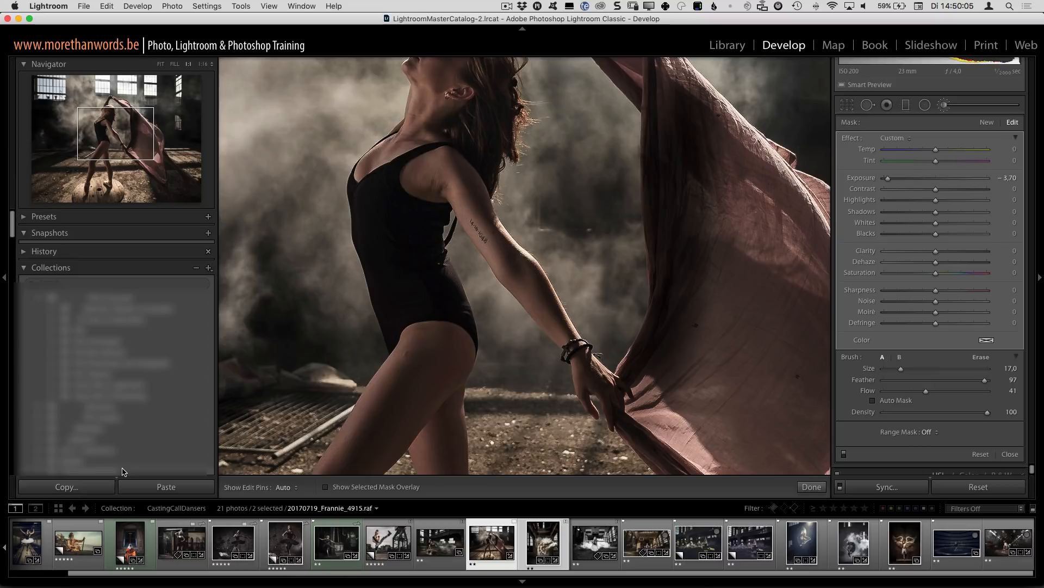
{"action": "key", "text": "alt"}
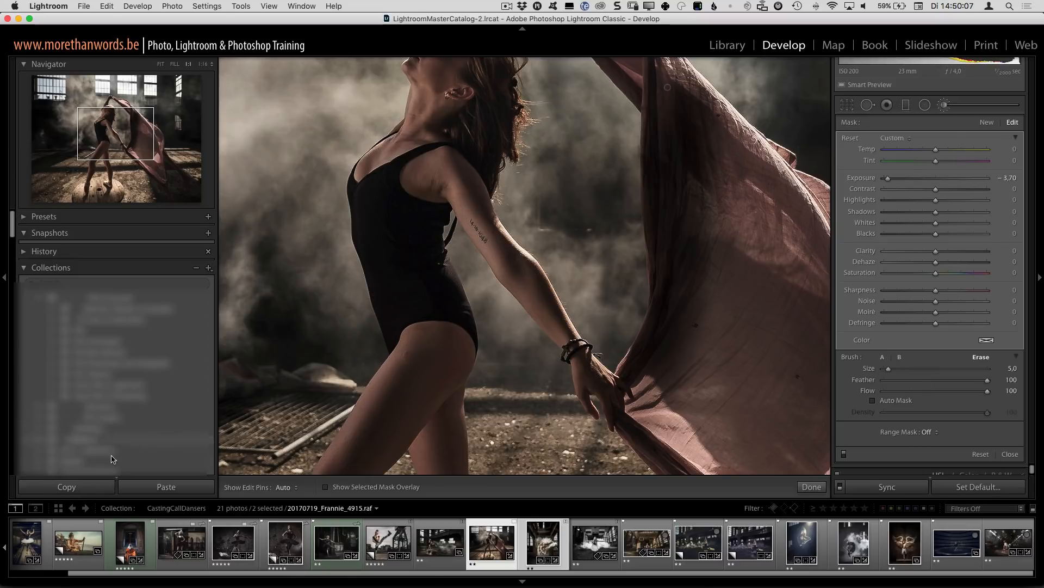
{"action": "left_click", "coordinate": [82, 489], "text": "alt"}
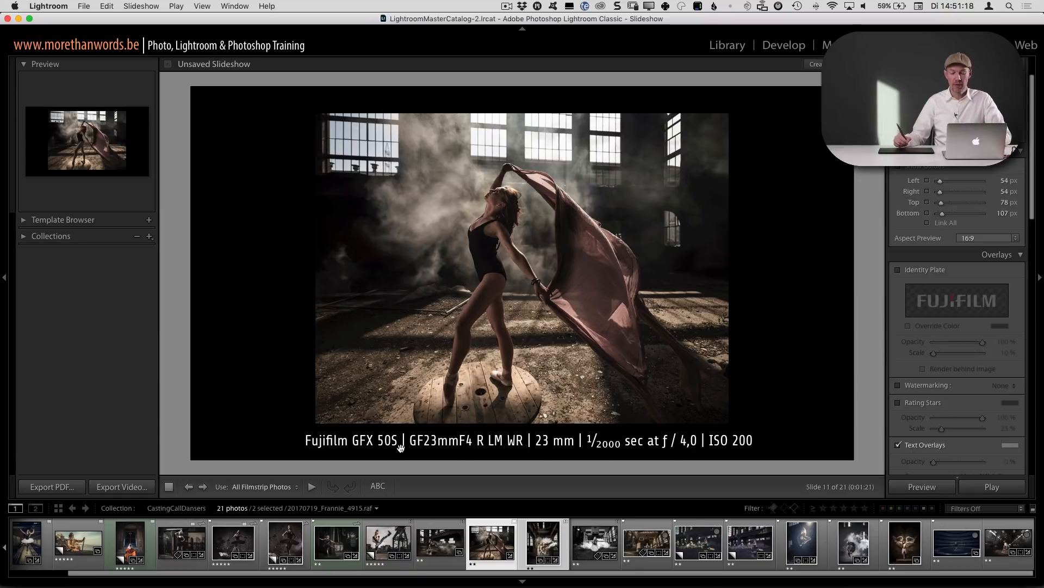
- Select the slideshow's camera-data text overlay, examine its Geek preset in the Text Template Editor and cancel the editor
{"action": "left_click", "coordinate": [661, 441]}
{"action": "left_click", "coordinate": [450, 488]}
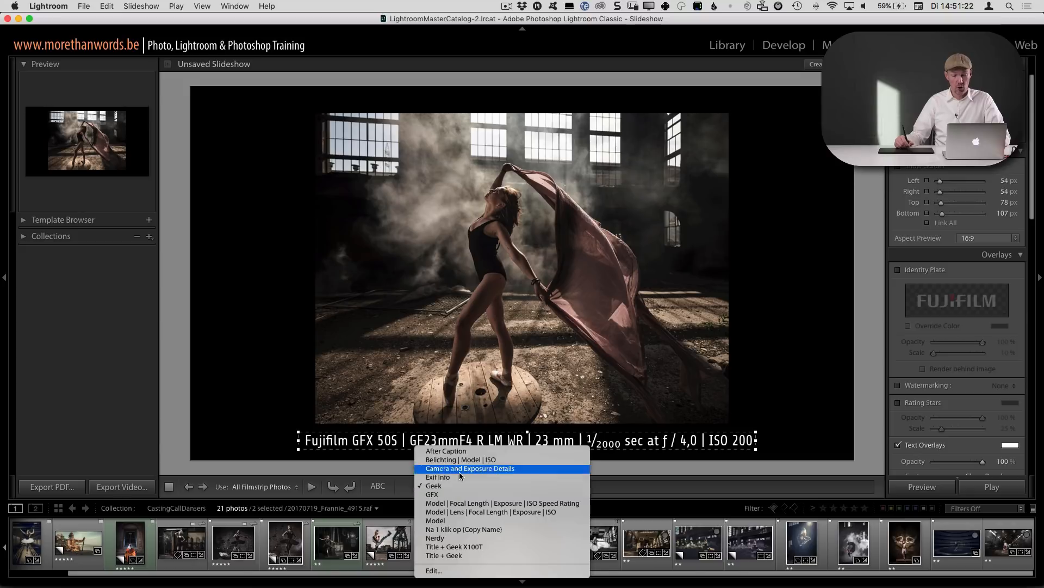
{"action": "left_click", "coordinate": [470, 572]}
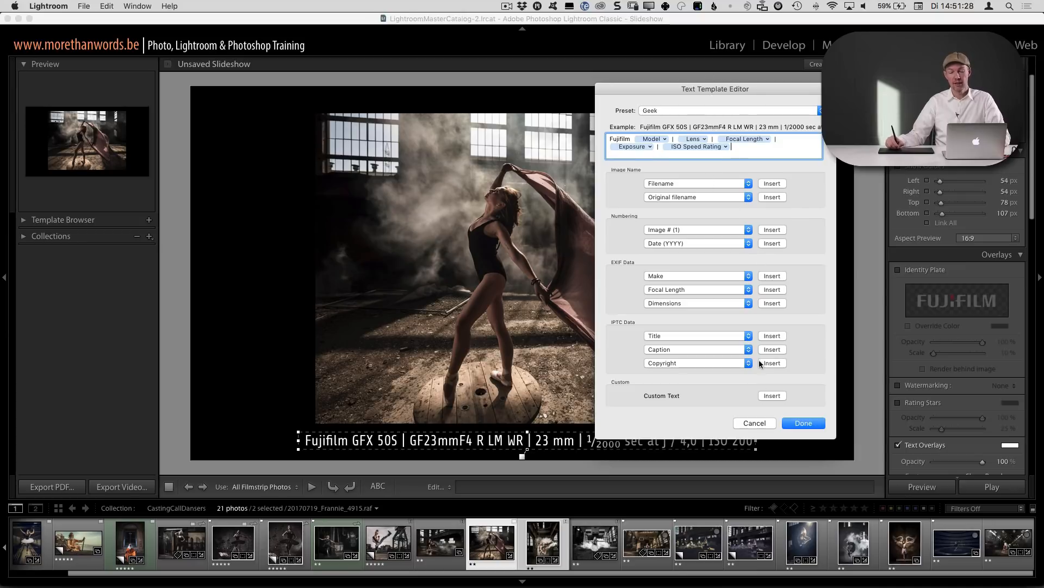
{"action": "left_click", "coordinate": [757, 427]}
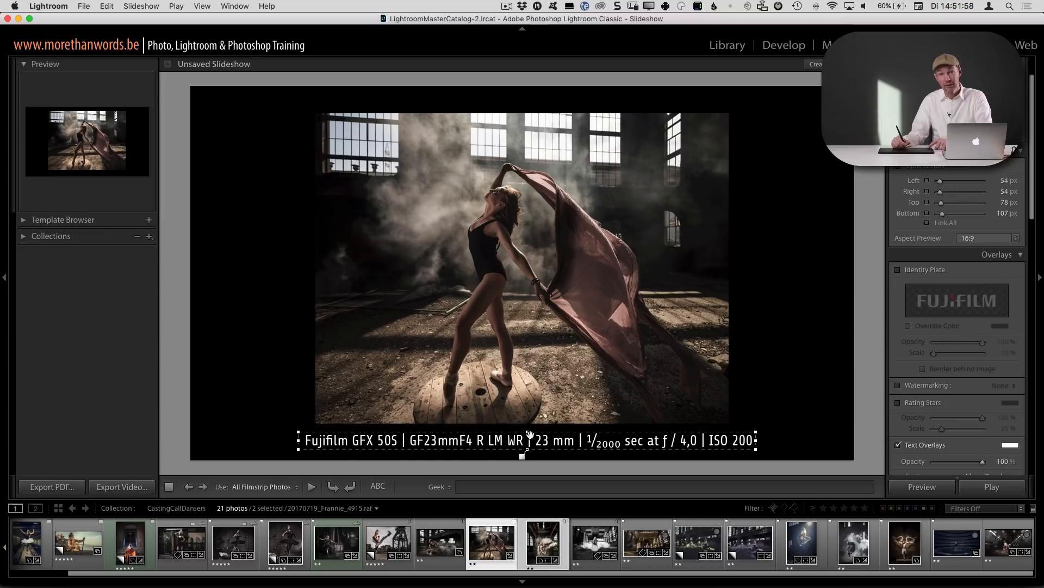
- Reveal the JPEG alternative to the slideshow's PDF export
{"action": "key", "text": "alt"}
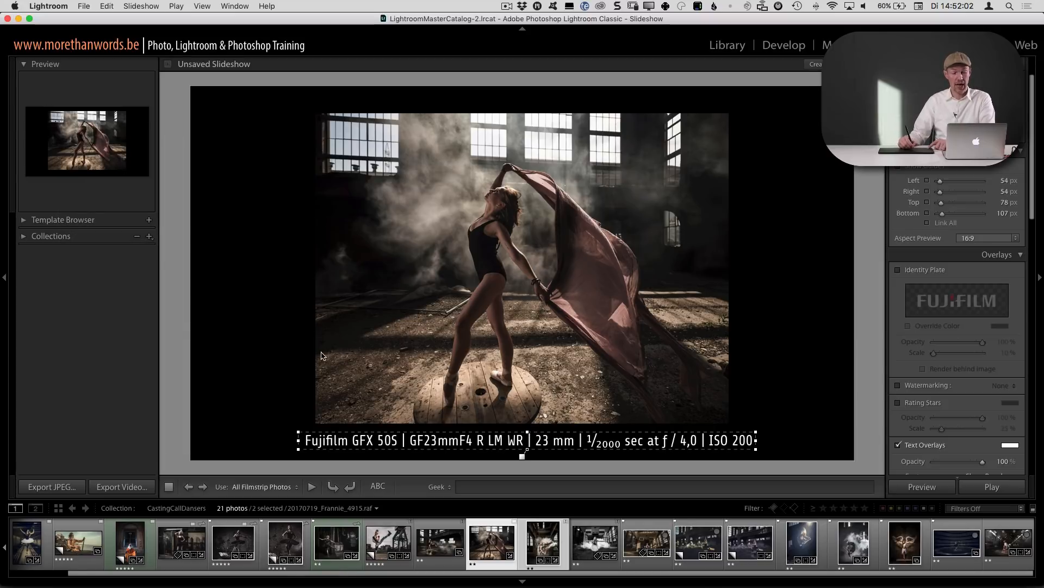
{"action": "key", "text": "alt"}
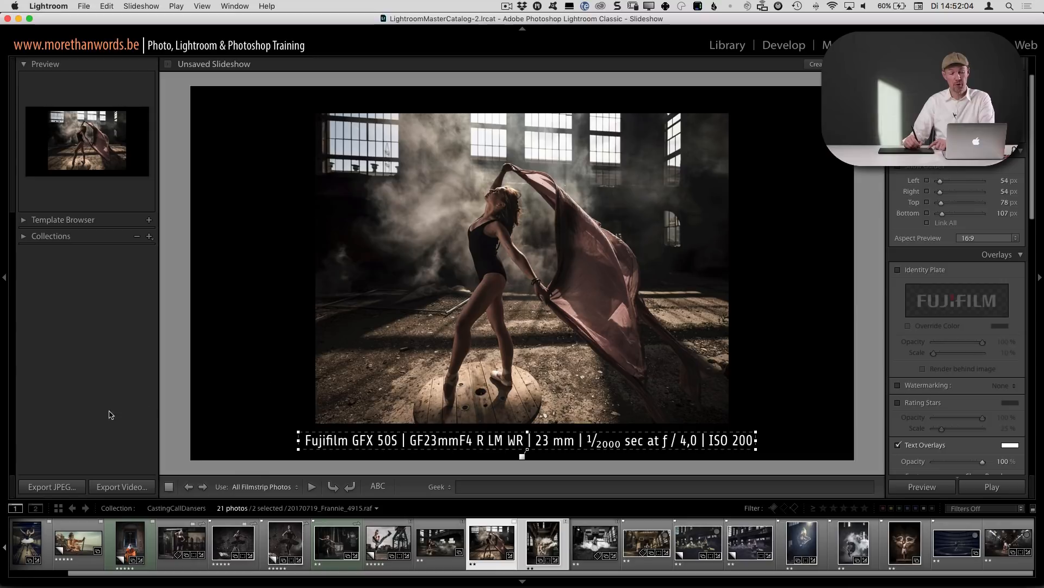